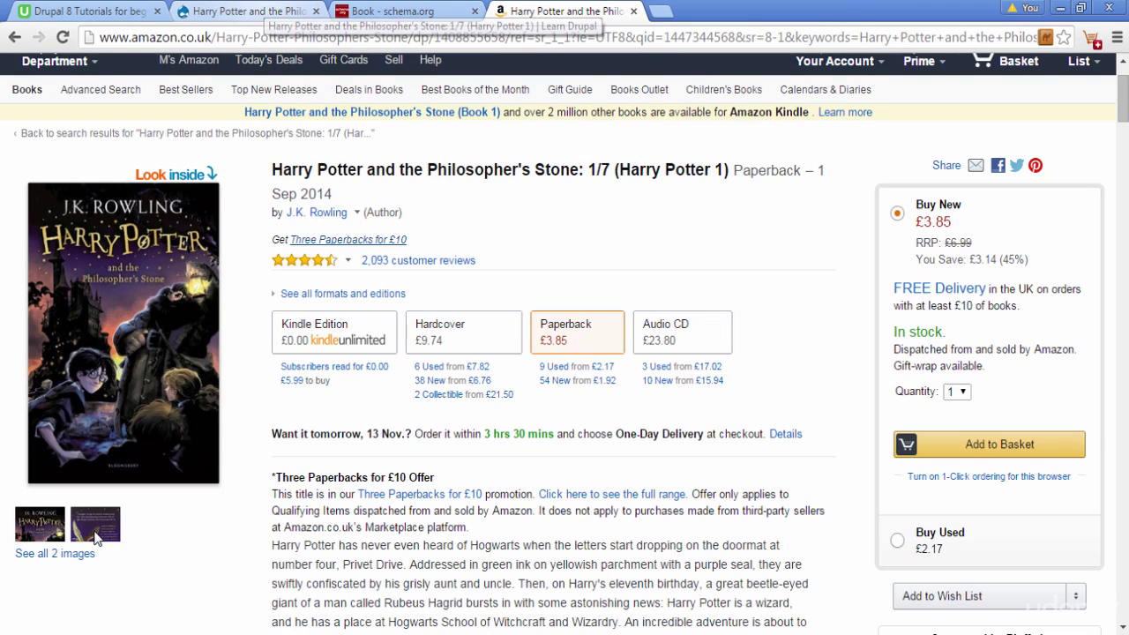
# Step: Switch to the Learn Drupal site and open its Content types administration page
pyautogui.click(251, 10)
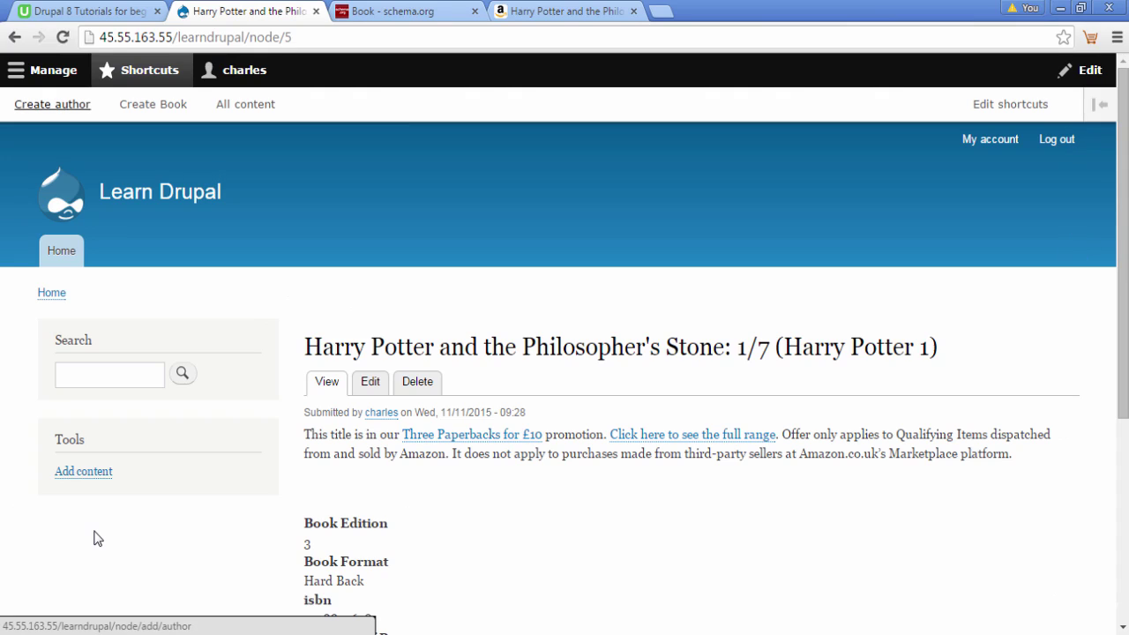
pyautogui.click(53, 70)
pyautogui.press('Tab')
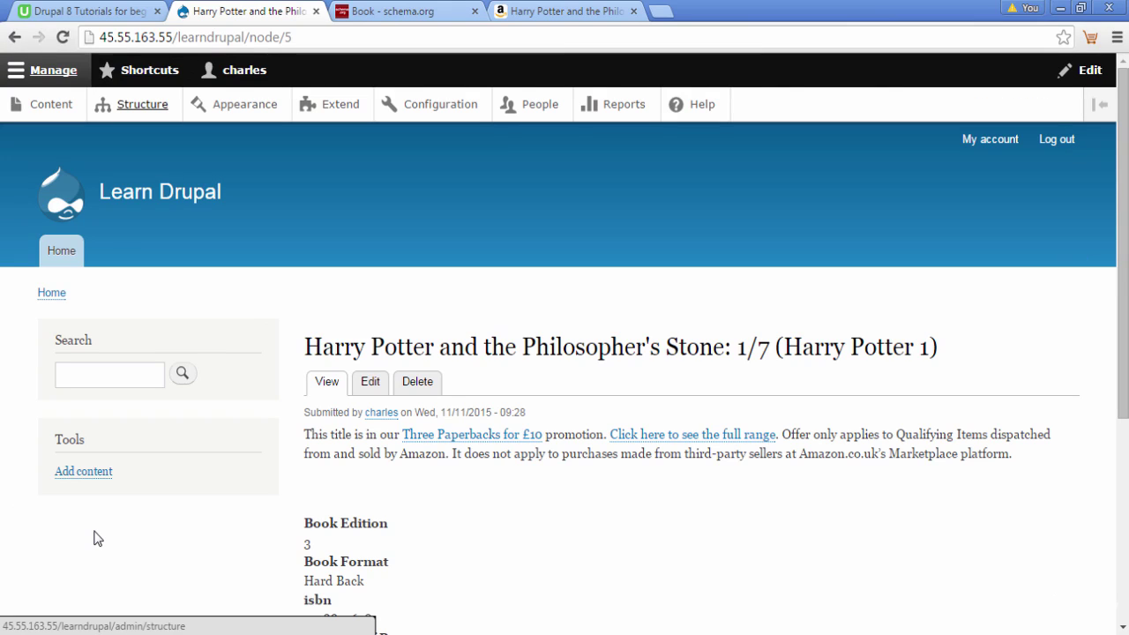
pyautogui.press('Return')
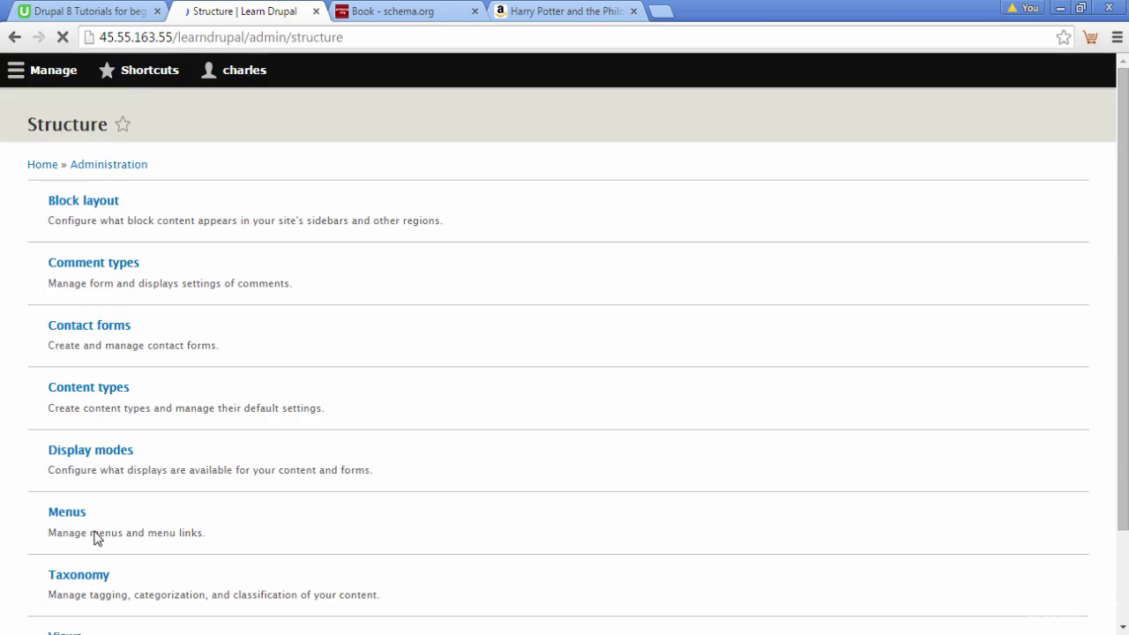
pyautogui.hotkey('shift', 'Tab')
pyautogui.hotkey('shift', 'Tab')
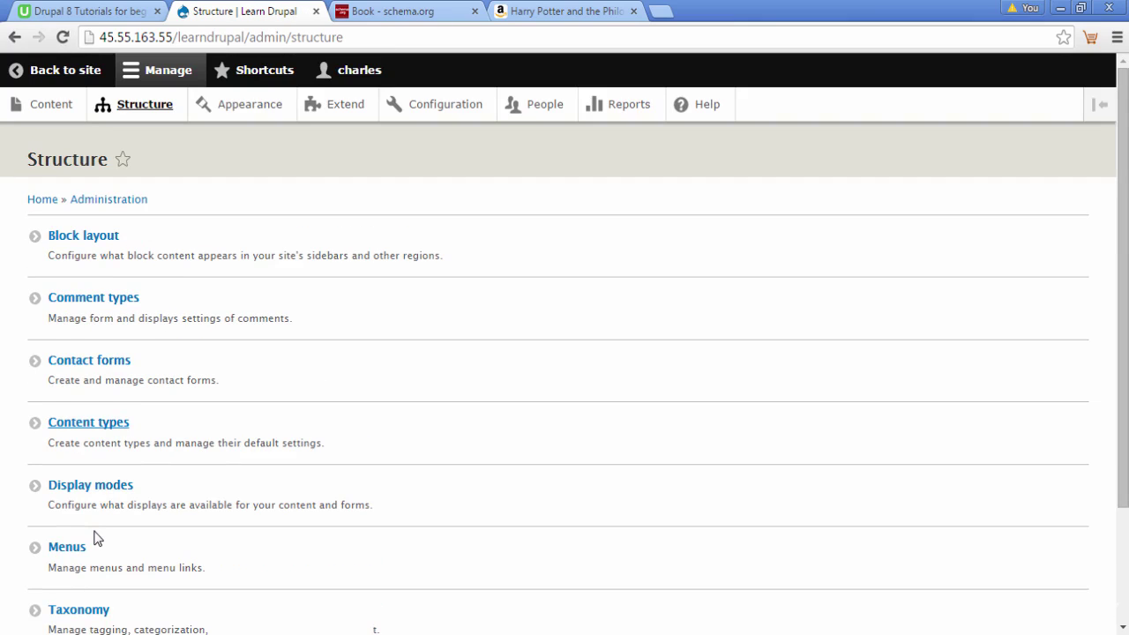
pyautogui.press('Return')
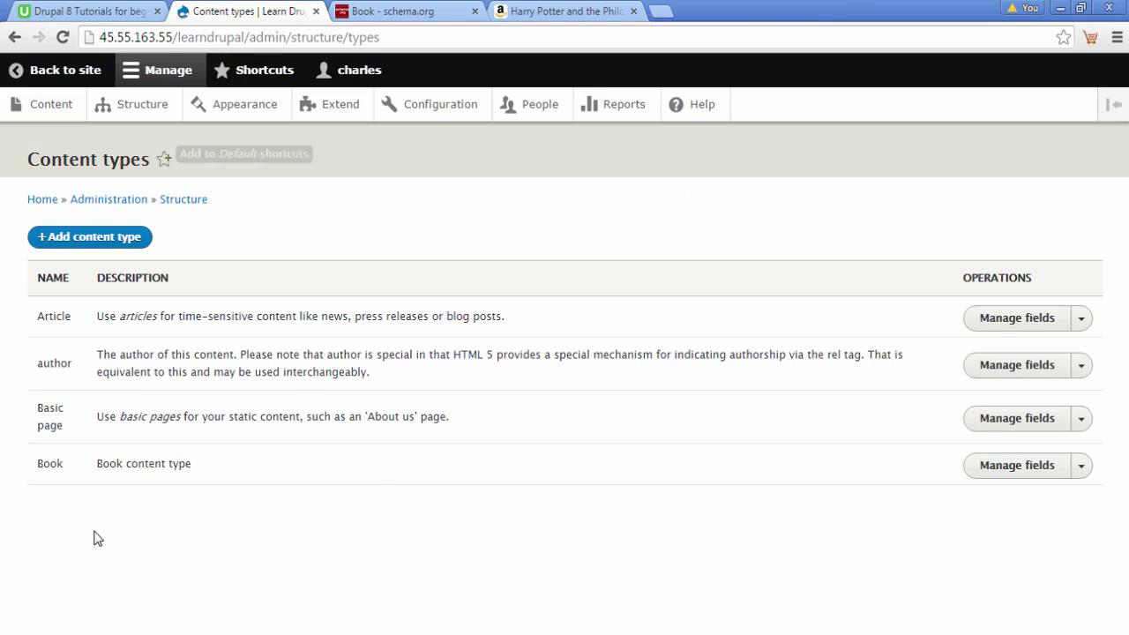
# Step: Add the Content types page to the Default shortcuts and show the site's shortcut links
pyautogui.press('Return')
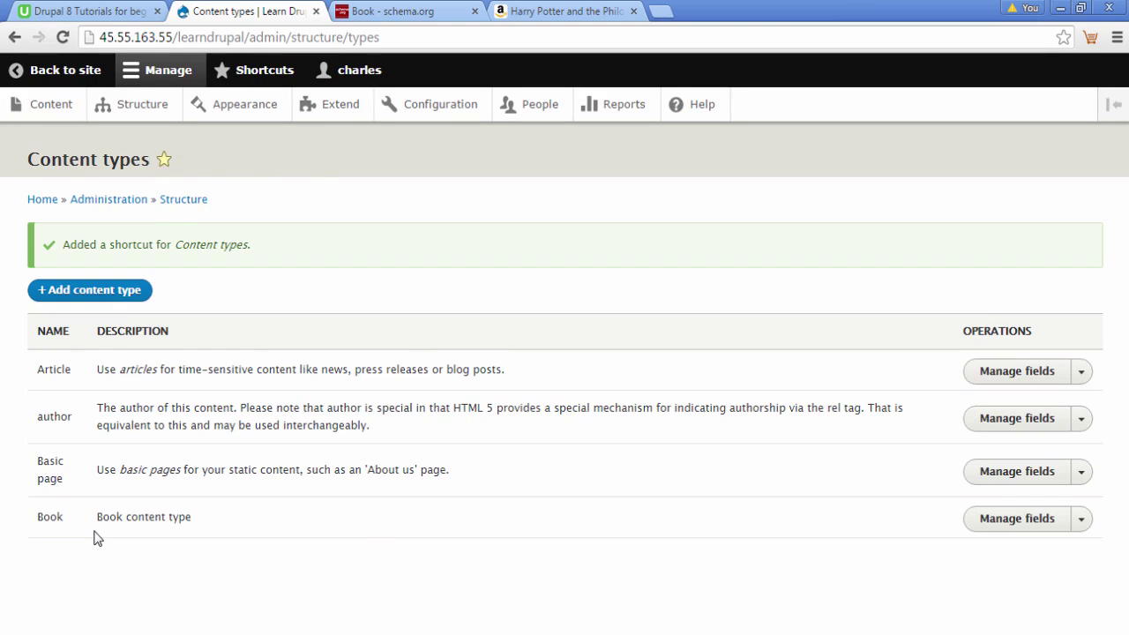
pyautogui.click(263, 71)
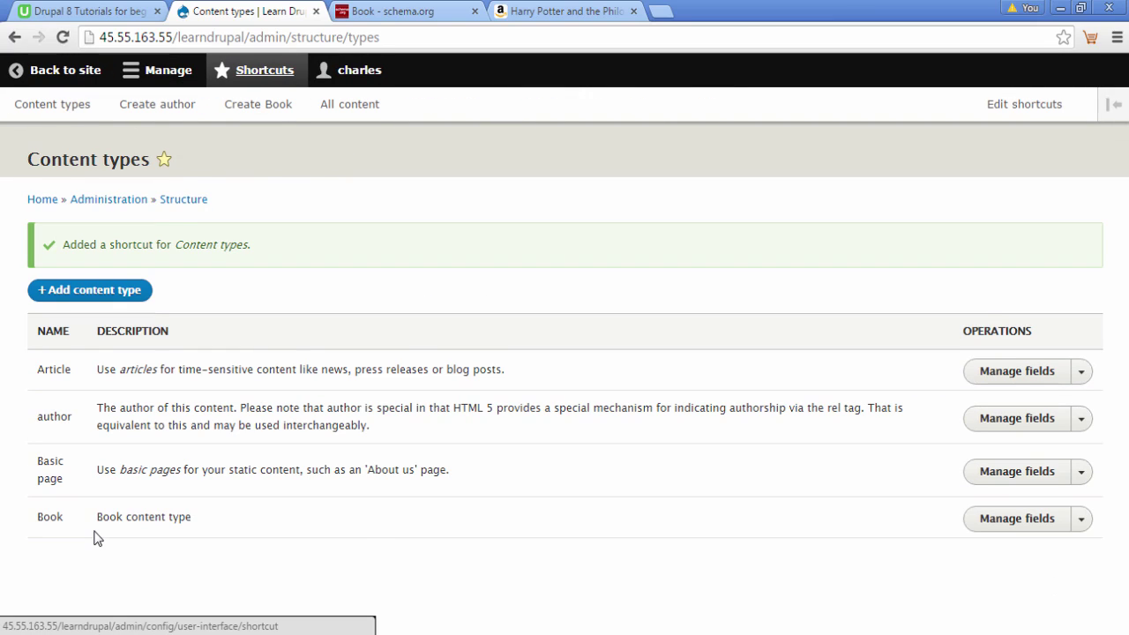
pyautogui.press('Tab')
pyautogui.press('Tab')
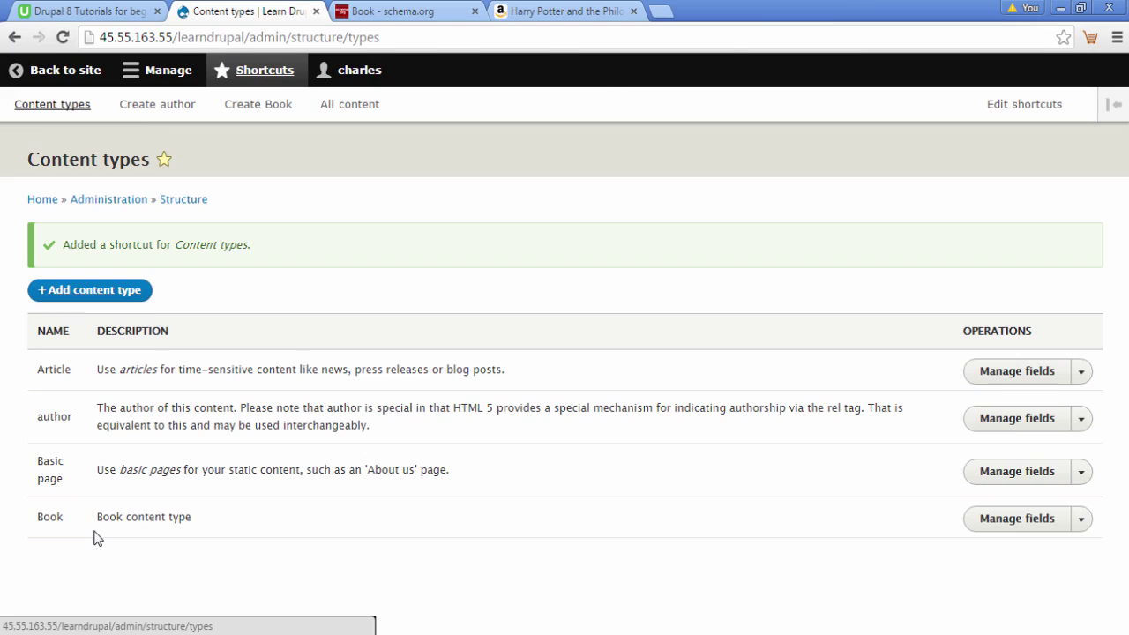
pyautogui.press('Tab')
pyautogui.click(97, 539)
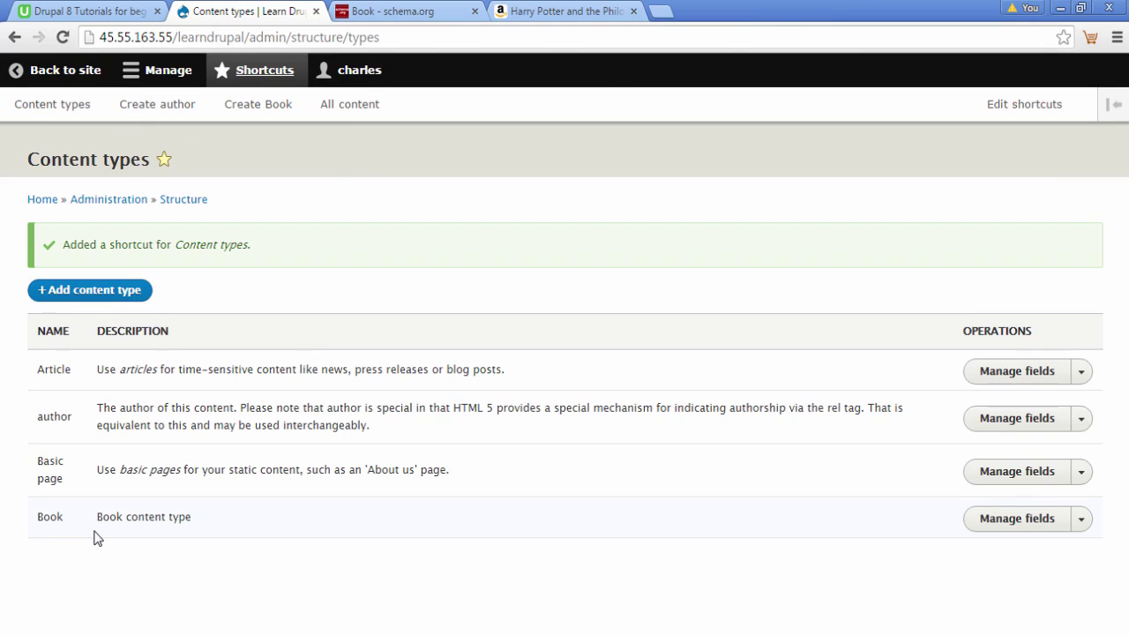
# Step: Open the field management of the Book content type and start adding a field
pyautogui.press('Tab')
pyautogui.press('Return')
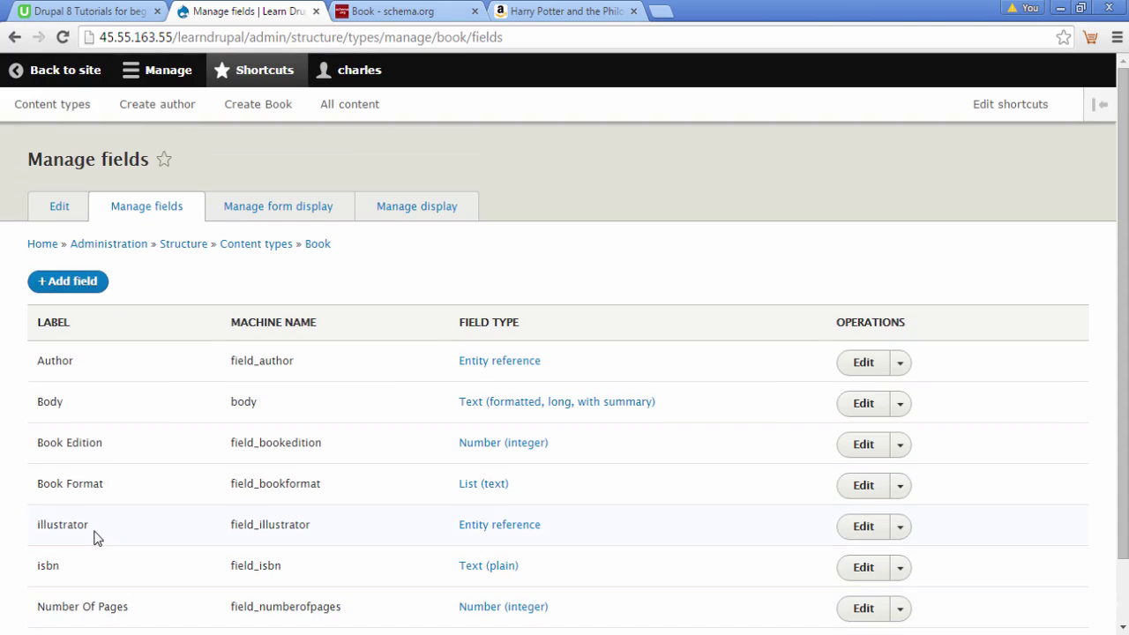
pyautogui.press('Tab')
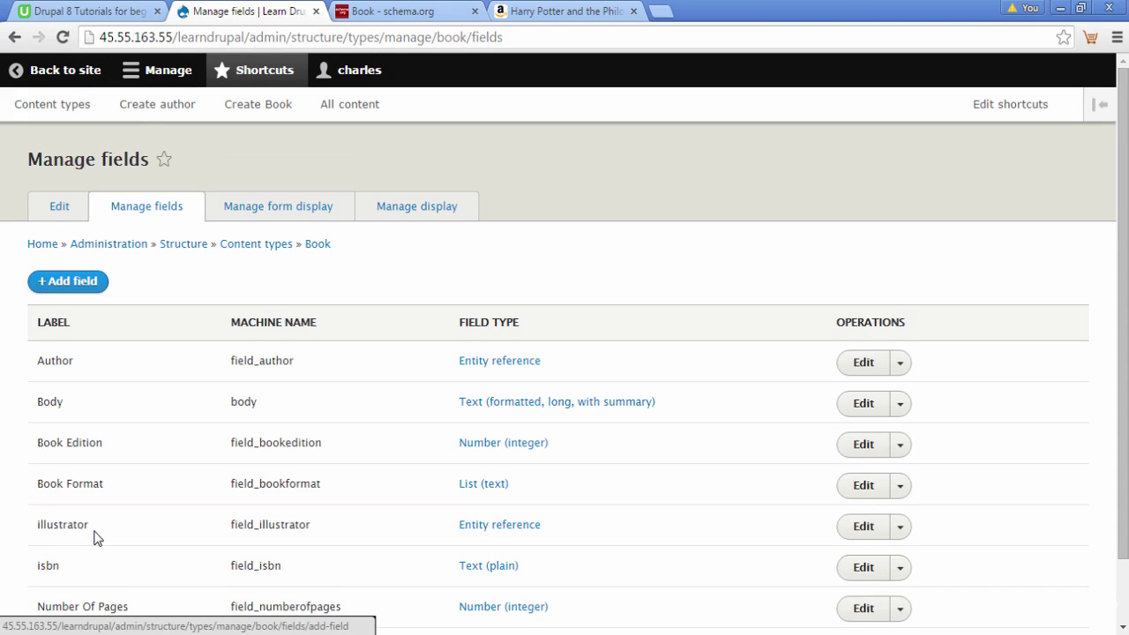
pyautogui.press('Return')
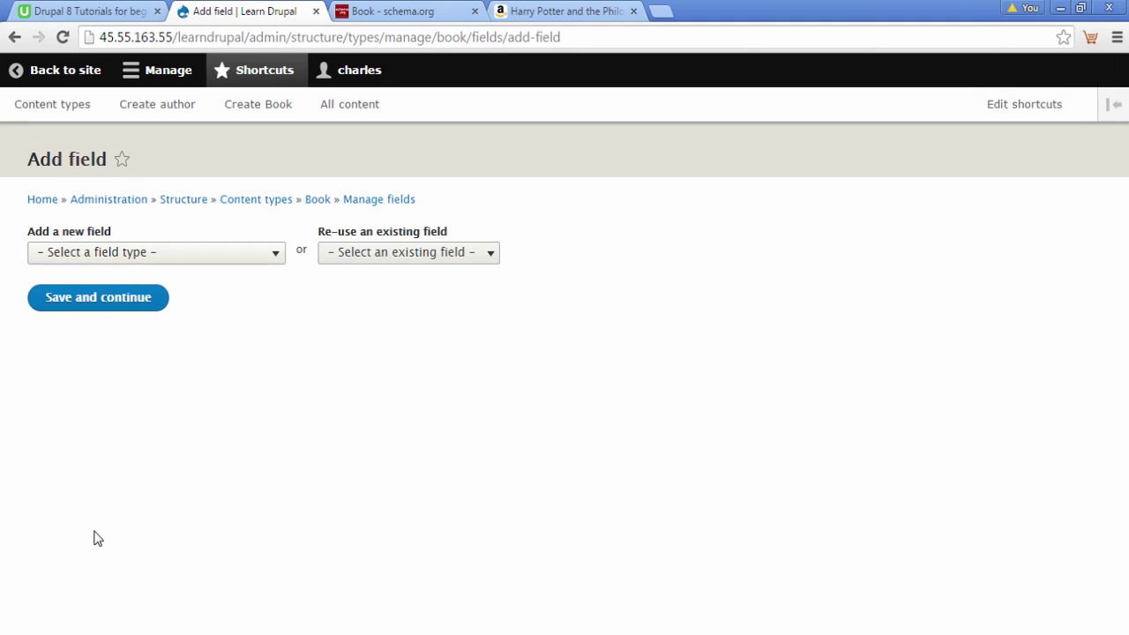
# Step: Examine the General, Number and Reference field types offered for a new field without choosing one
pyautogui.hotkey('alt', 'Down')
pyautogui.press('Down')
pyautogui.press('Down')
pyautogui.press('Down')
pyautogui.press('Down')
pyautogui.press('Down')
pyautogui.press('Down')
pyautogui.press('Down')
pyautogui.press('Down')
pyautogui.press('Down')
pyautogui.press('Down')
pyautogui.press('Down')
pyautogui.press('Down')
pyautogui.press('Down')
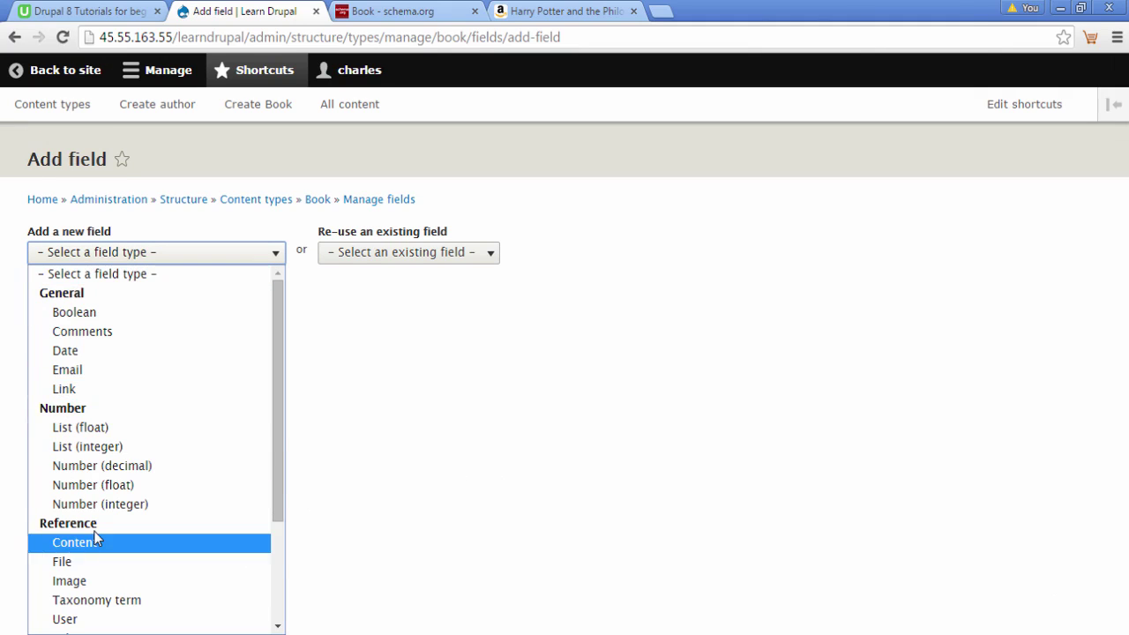
pyautogui.press('Up')
pyautogui.press('Up')
pyautogui.press('Up')
pyautogui.press('Up')
pyautogui.press('Up')
pyautogui.press('Up')
pyautogui.press('Up')
pyautogui.press('Up')
pyautogui.press('Up')
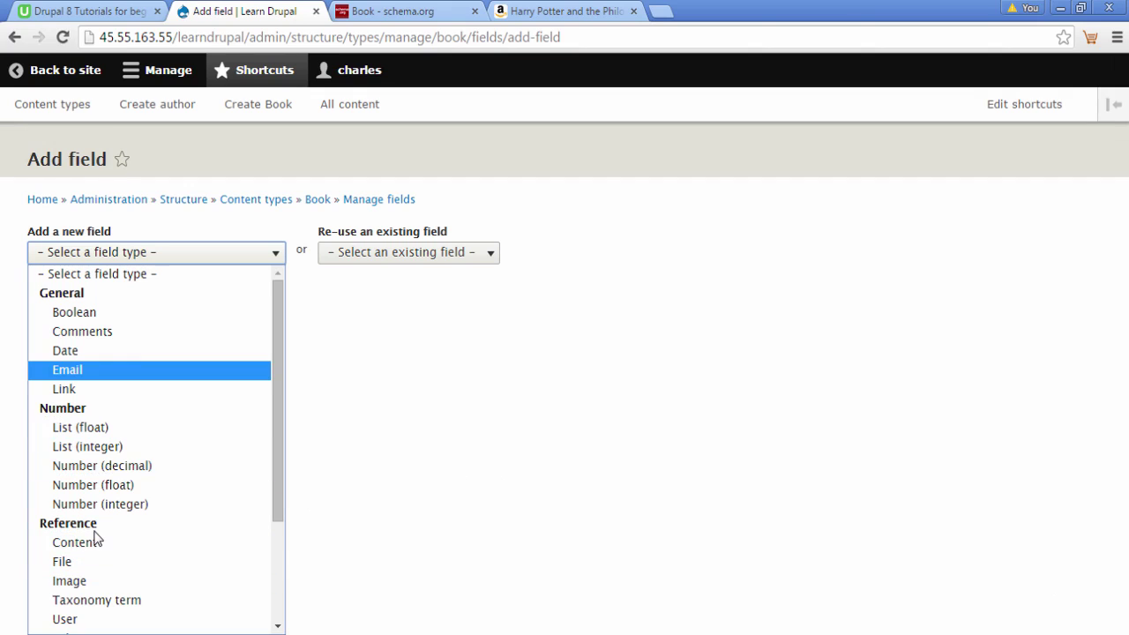
pyautogui.press('Escape')
pyautogui.press('Tab')
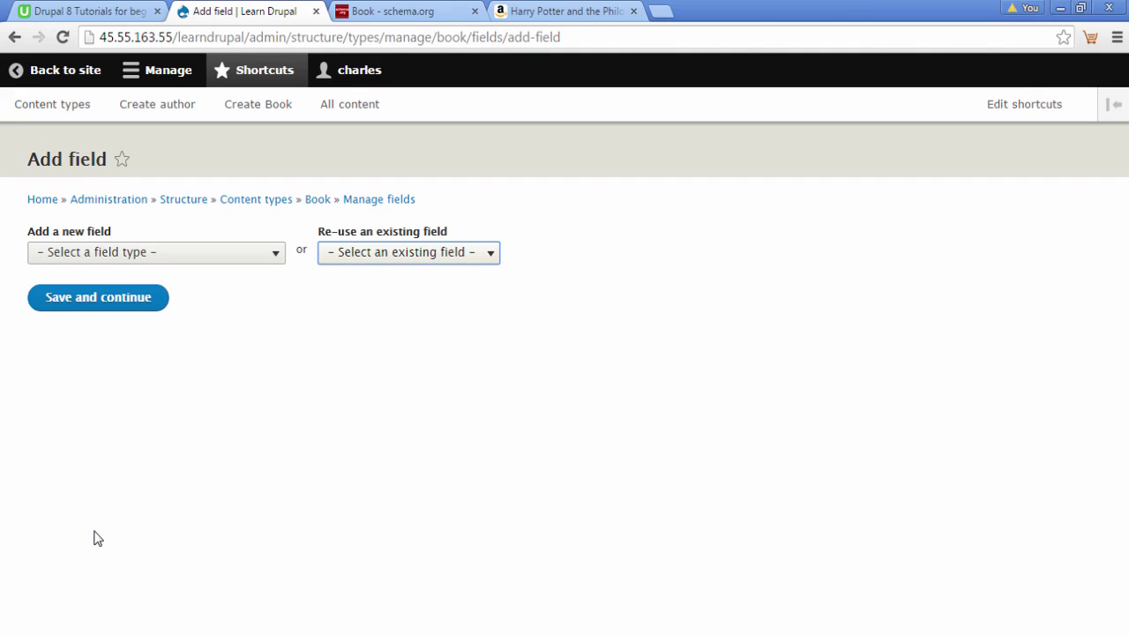
# Step: Re-use the existing field "Image: field_image" for the Book content type, keep the label Image, and continue to its settings
pyautogui.hotkey('alt', 'Down')
pyautogui.press('Down')
pyautogui.press('Down')
pyautogui.press('Down')
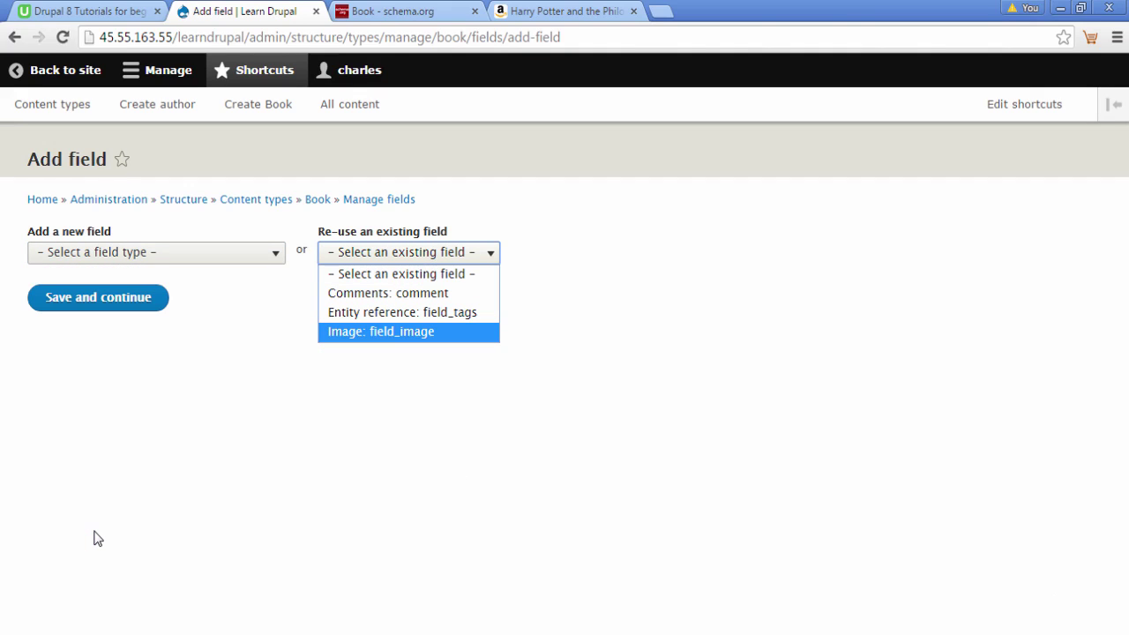
pyautogui.press('Up')
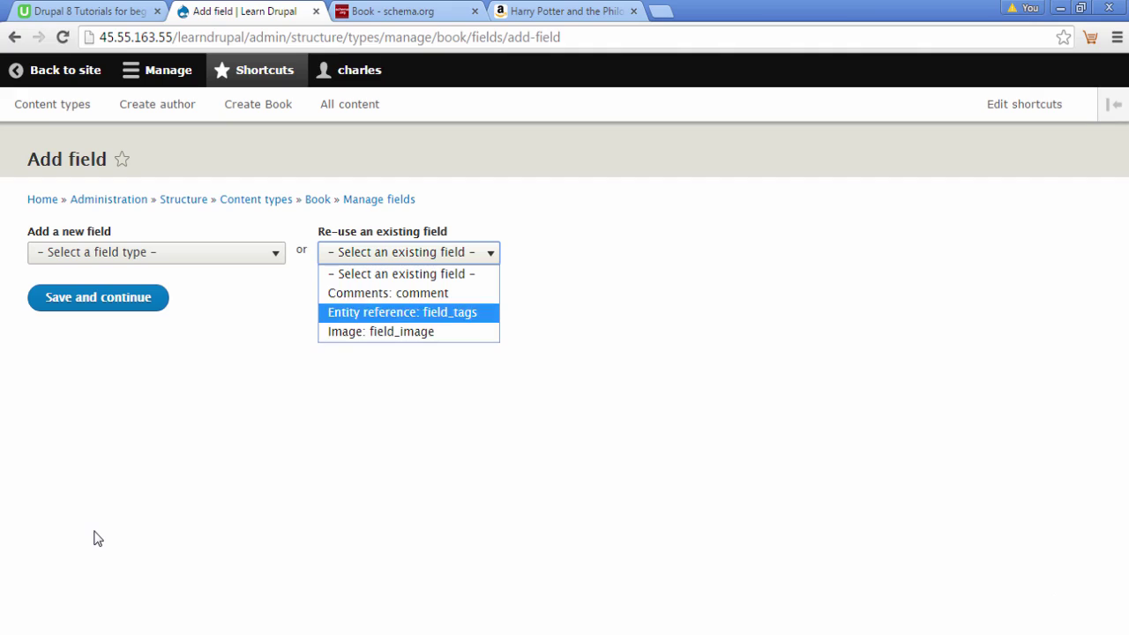
pyautogui.press('Down')
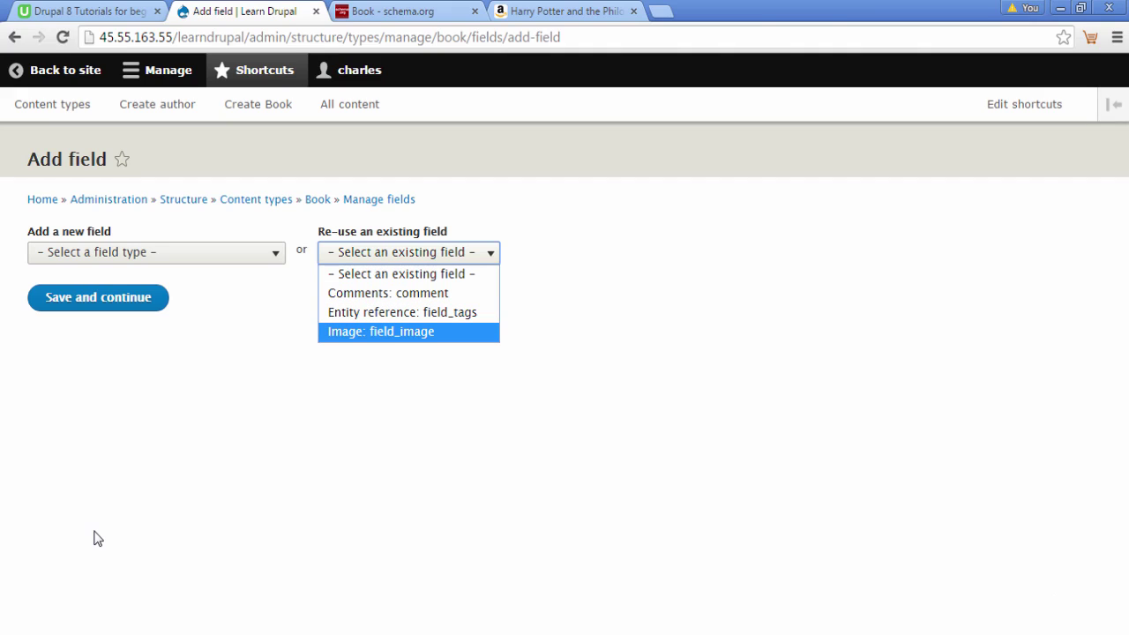
pyautogui.press('Return')
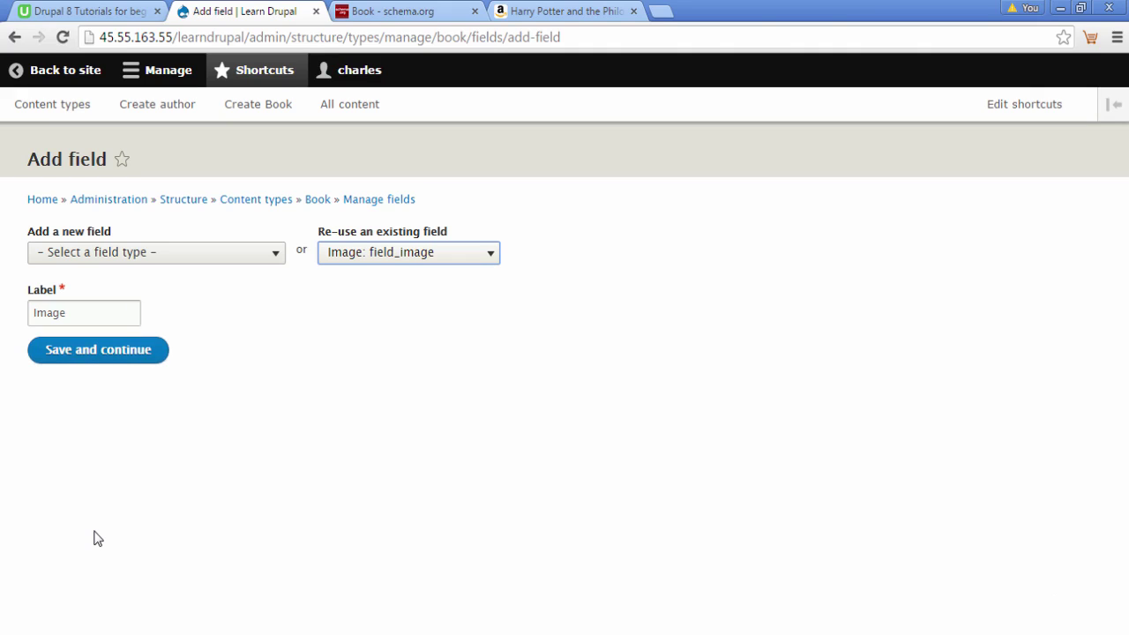
pyautogui.press('Tab')
pyautogui.press('Tab')
pyautogui.press('Return')
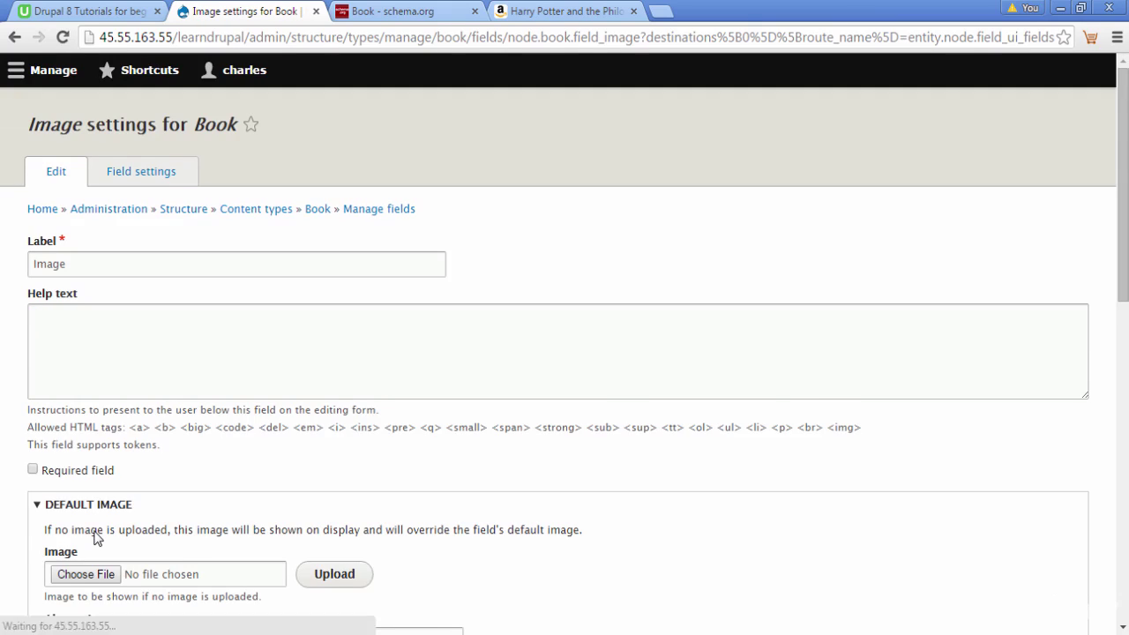
# Step: Copy "An image of the item" from schema.org's Thing page into the Image field's help text and save the field settings
pyautogui.hotkey('ctrl', 'Tab')
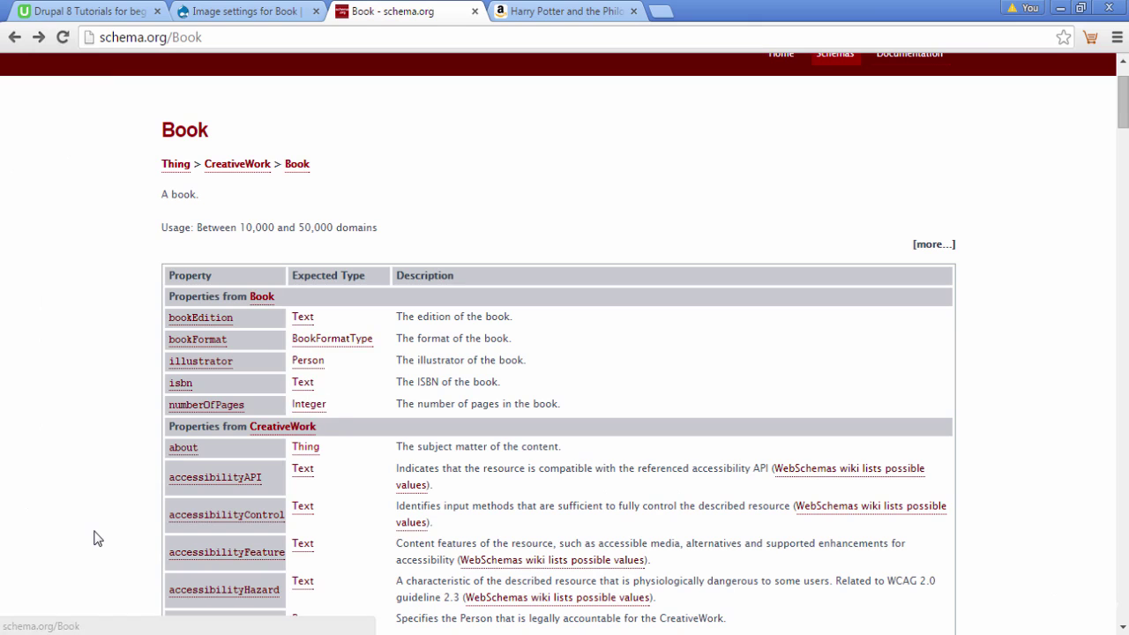
pyautogui.click(176, 164)
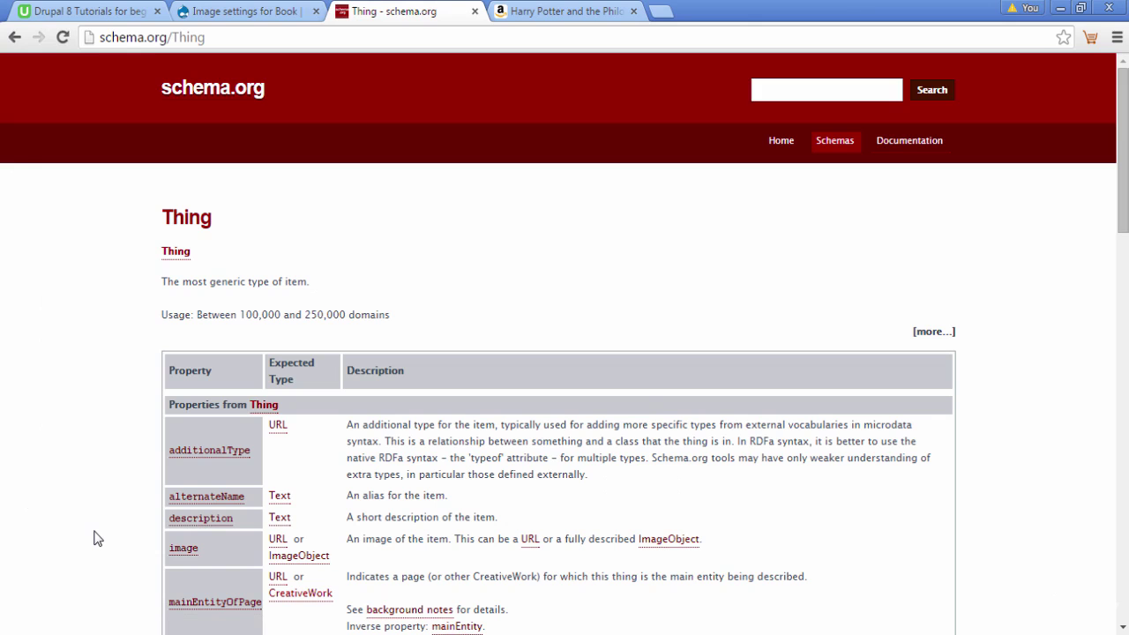
pyautogui.moveTo(346, 539); pyautogui.dragTo(448, 538)
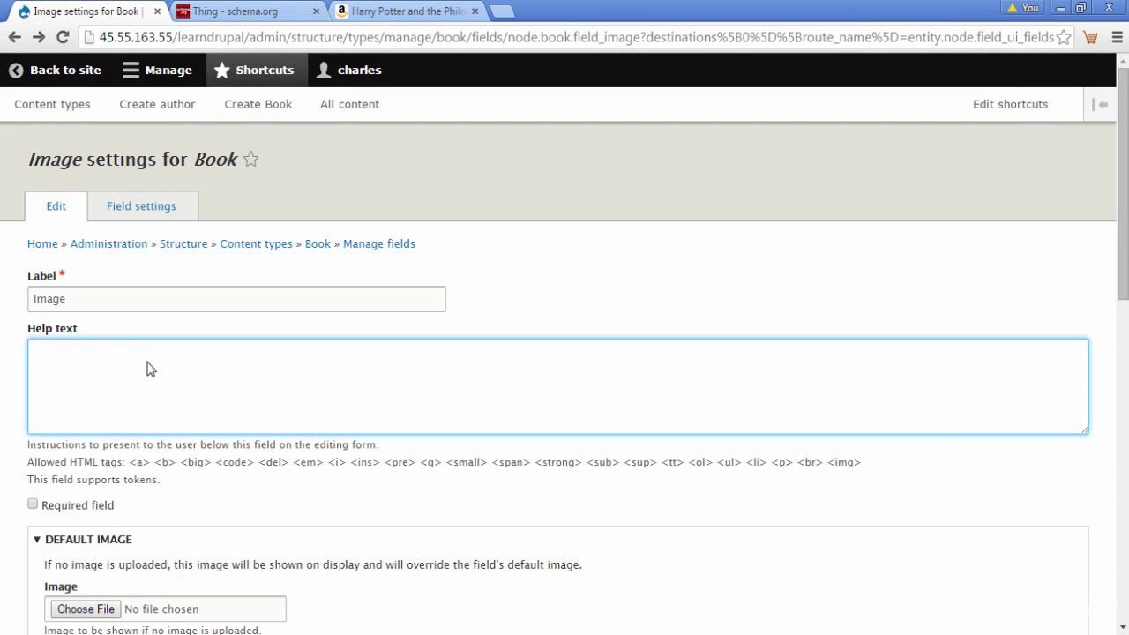
pyautogui.write('An image of the item')
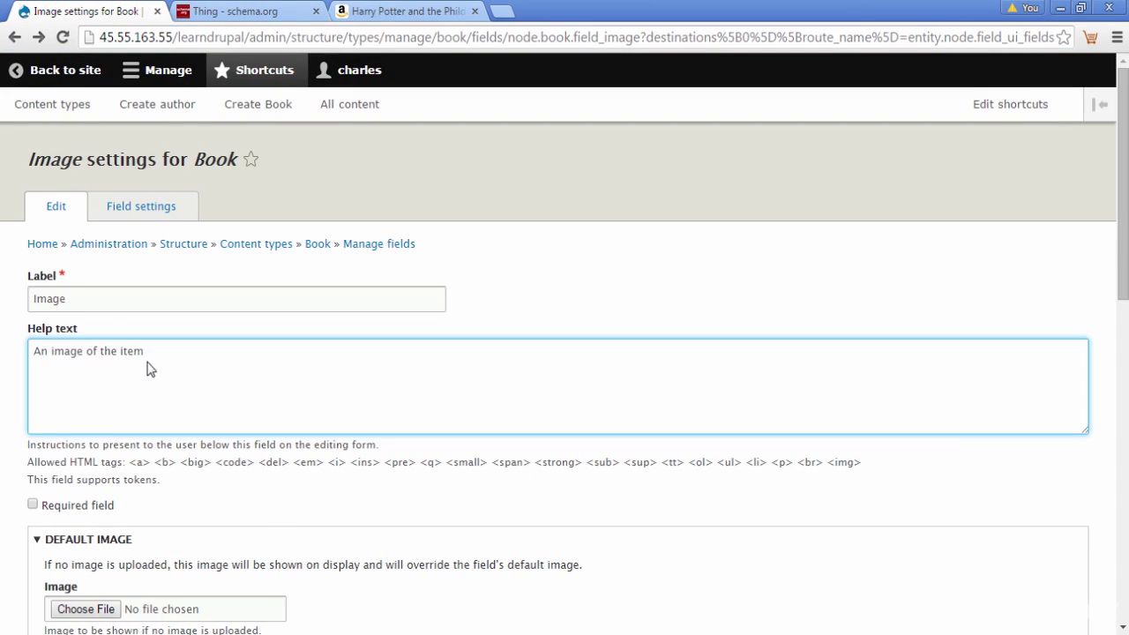
pyautogui.scroll(-8, 146, 369)
pyautogui.scroll(-3, 146, 368)
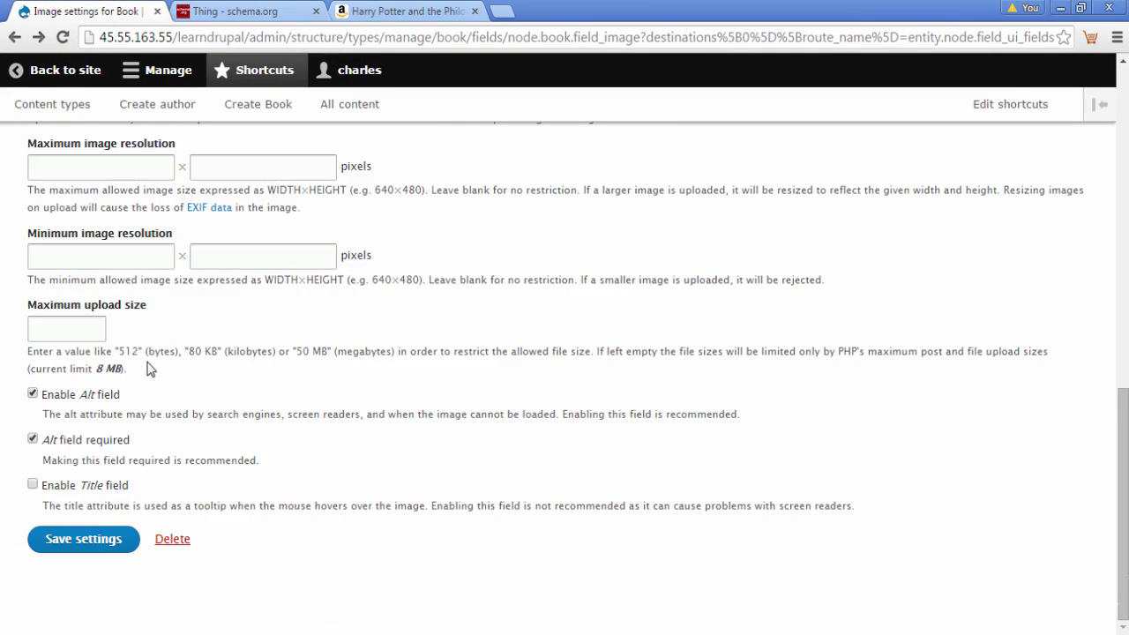
pyautogui.press('Return')
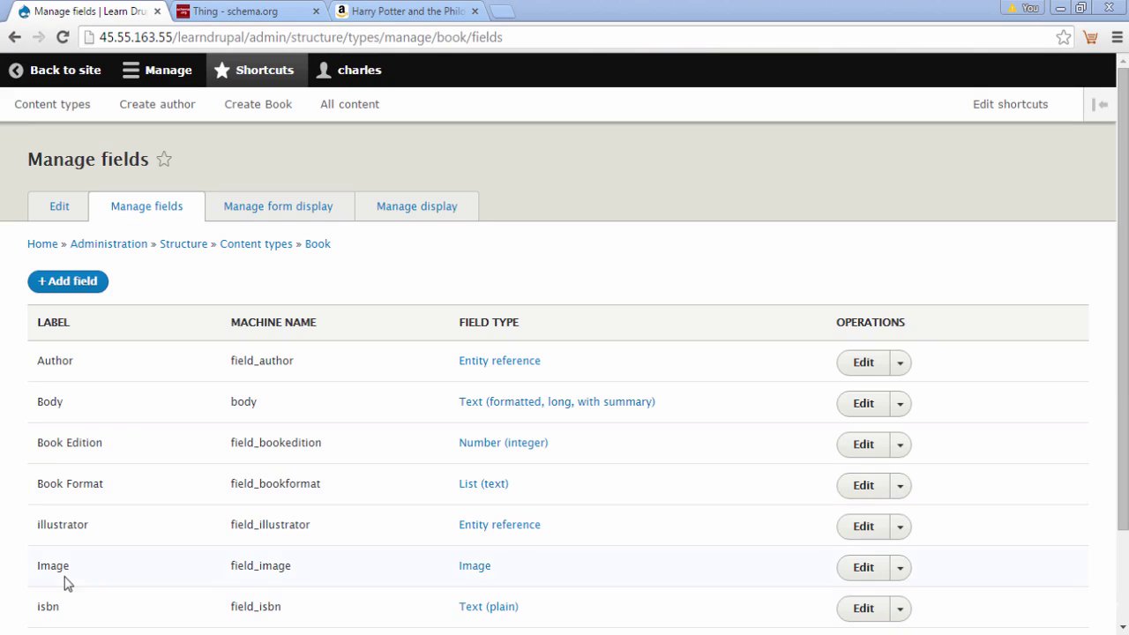
pyautogui.moveTo(69, 573); pyautogui.dragTo(35, 574)
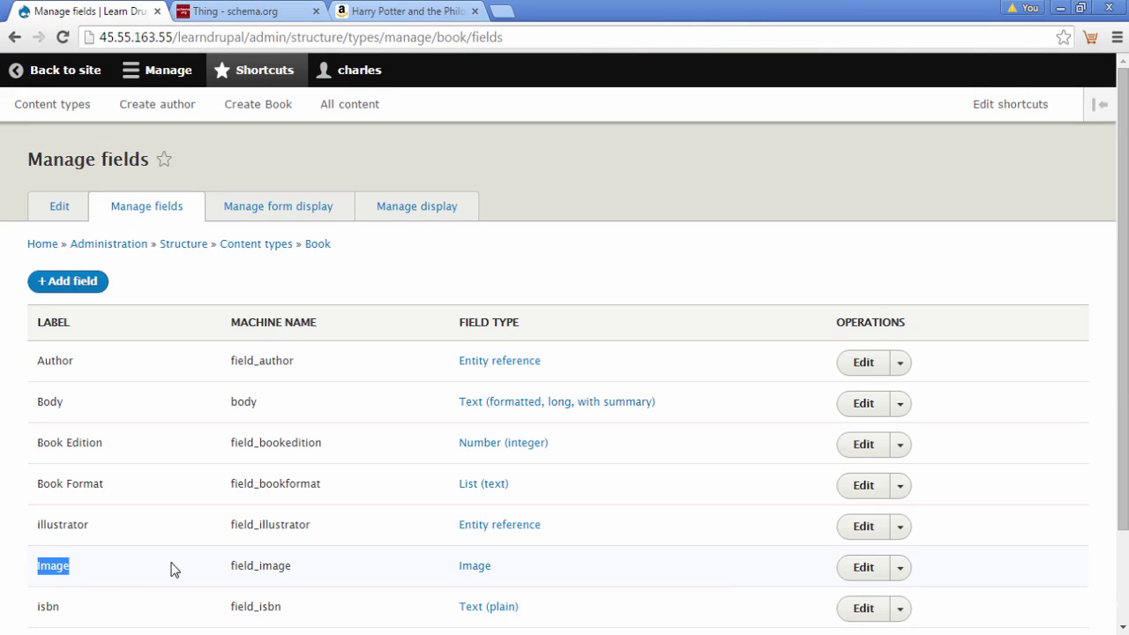
# Step: Return to the site and open the Harry Potter and the Philosopher's Stone book for editing at its Image field
pyautogui.click(60, 77)
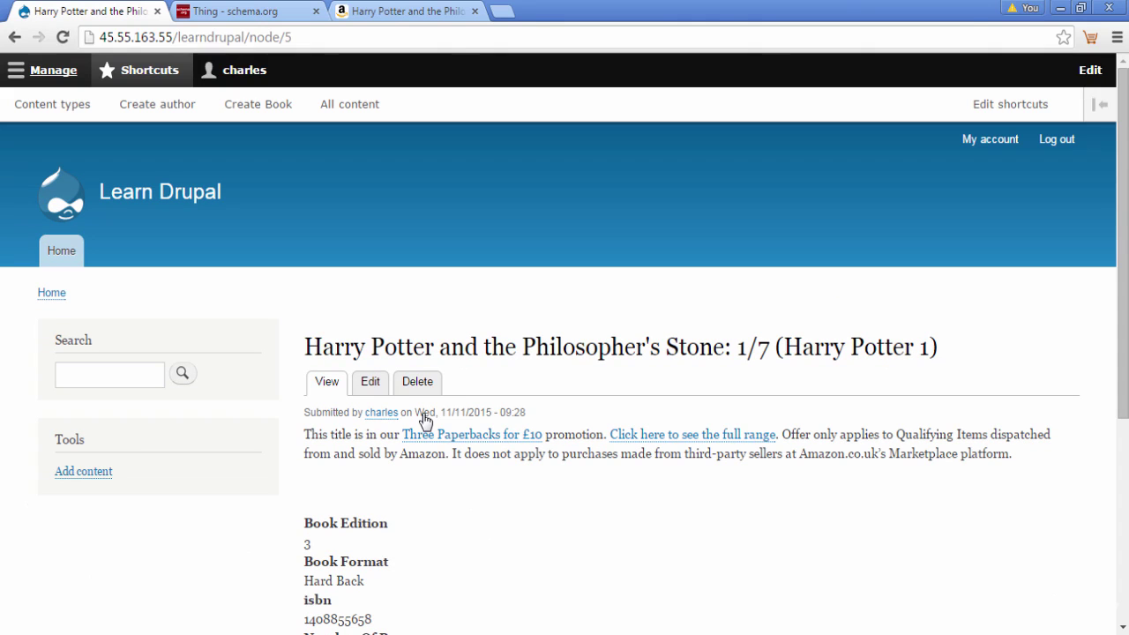
pyautogui.click(371, 381)
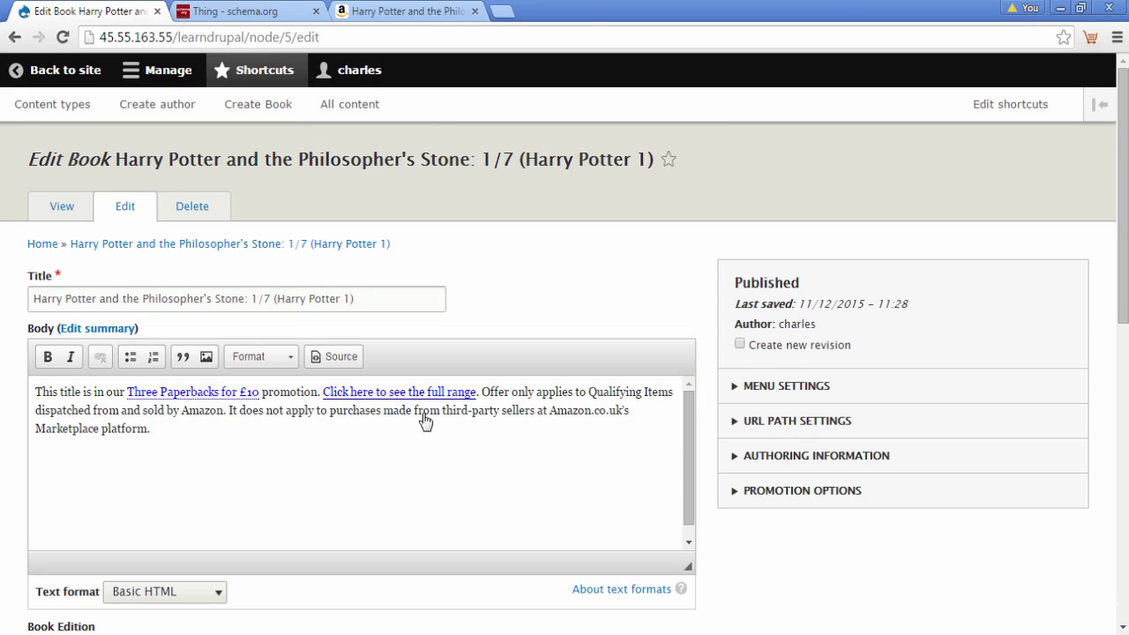
pyautogui.scroll(-6, 425, 420)
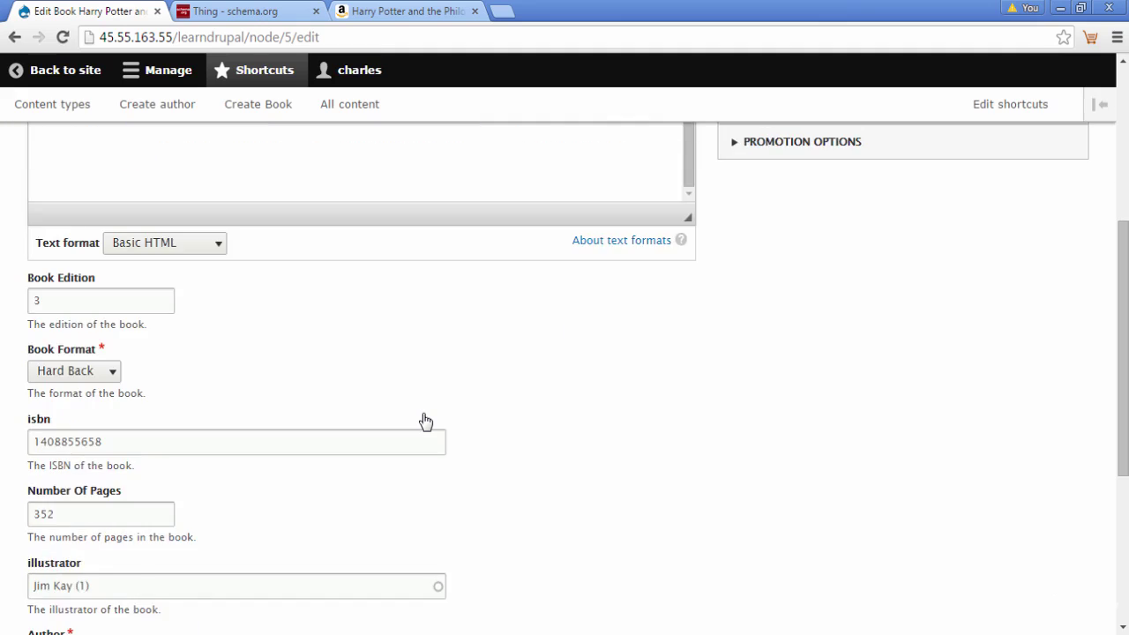
pyautogui.scroll(-1, 425, 419)
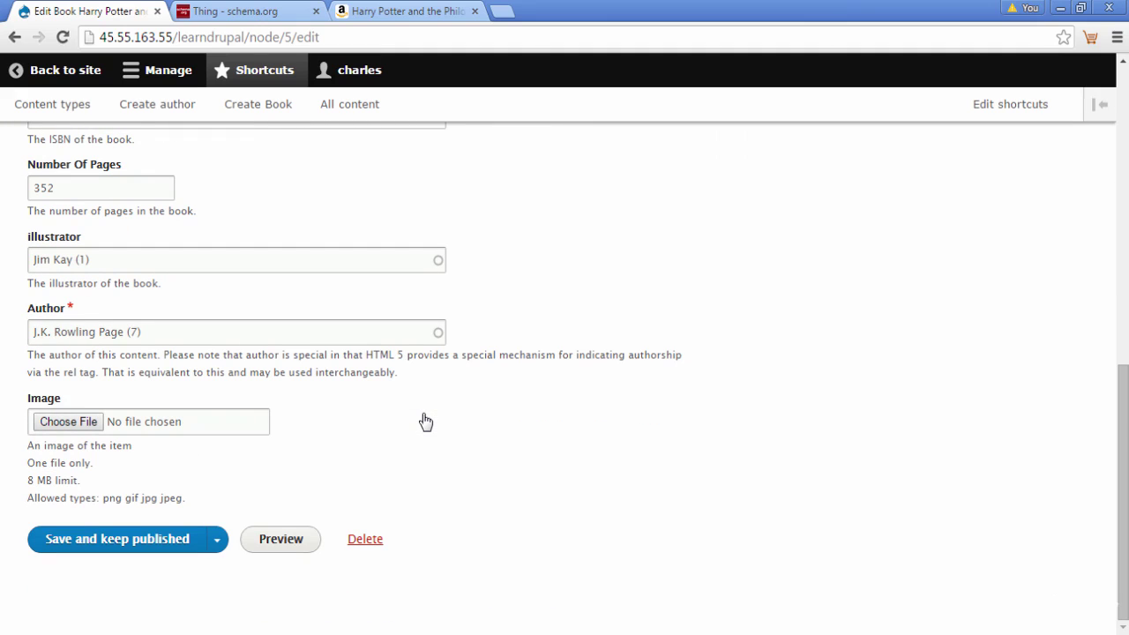
# Step: Check the cover on the book's Amazon page and upload 51JrxB3j28L.jpg from the Harry potter folder to the book's Image field
pyautogui.hotkey('ctrl', '3')
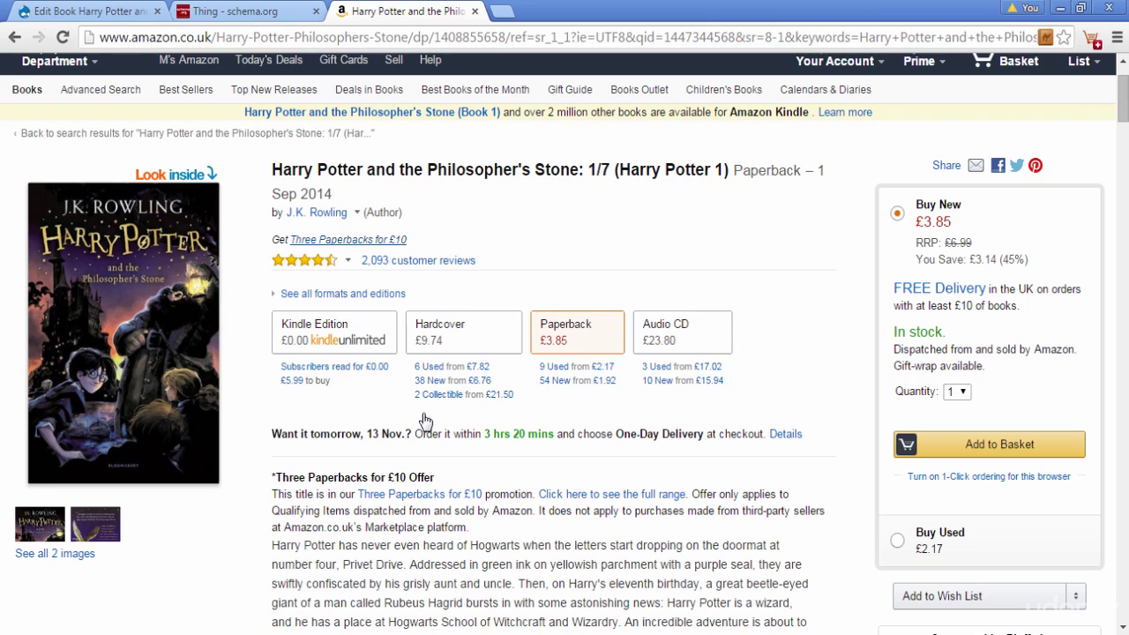
pyautogui.hotkey('ctrl', '1')
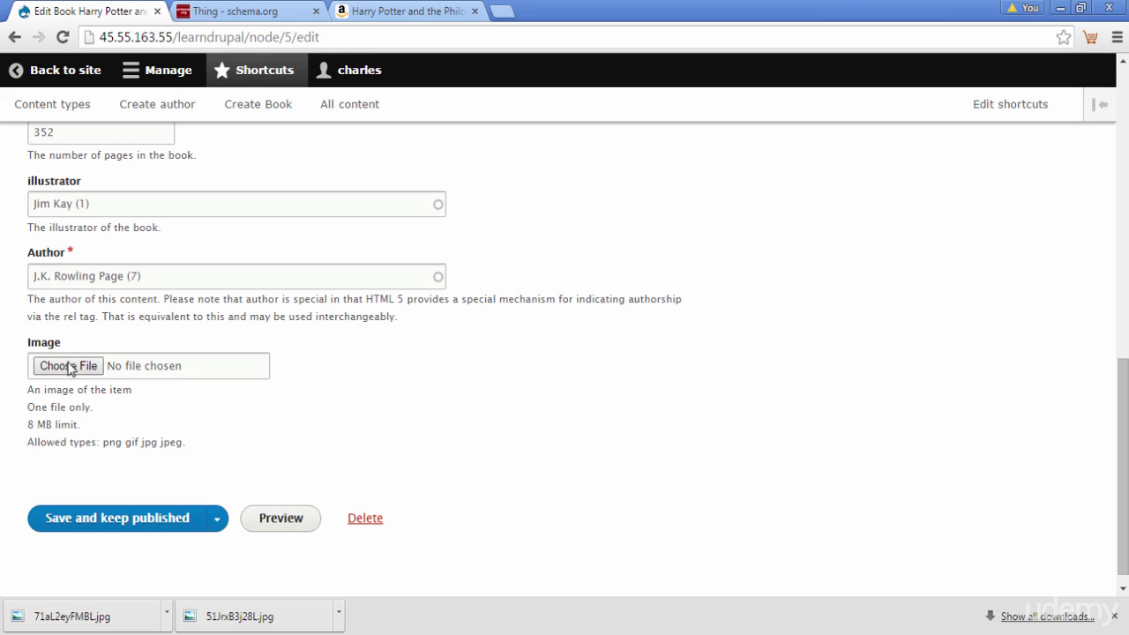
pyautogui.click(122, 368)
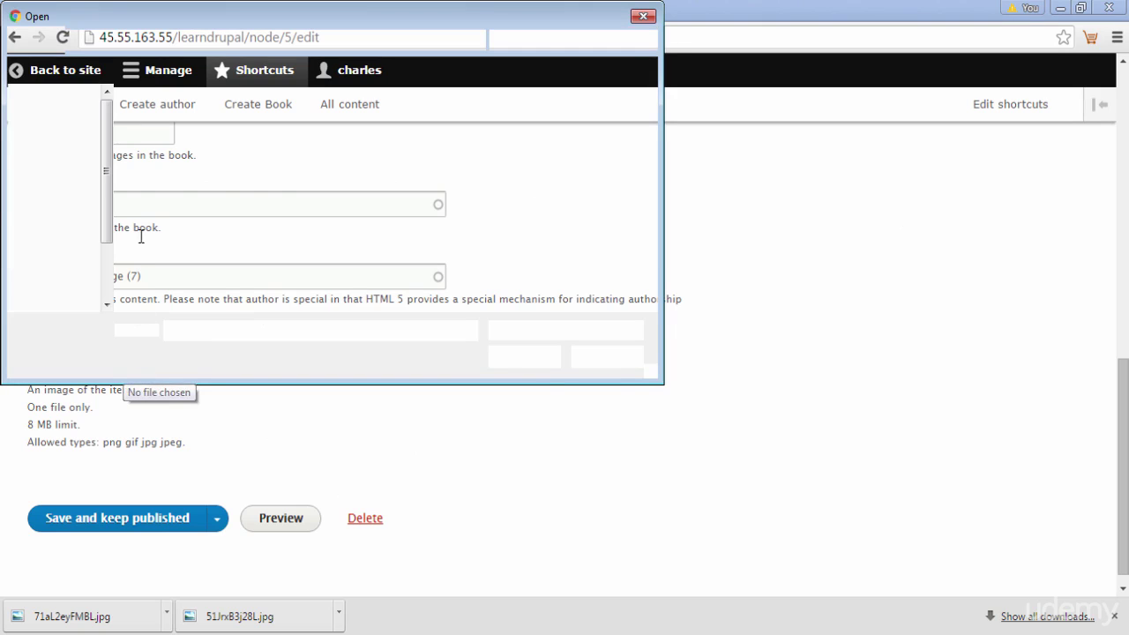
pyautogui.click(190, 128)
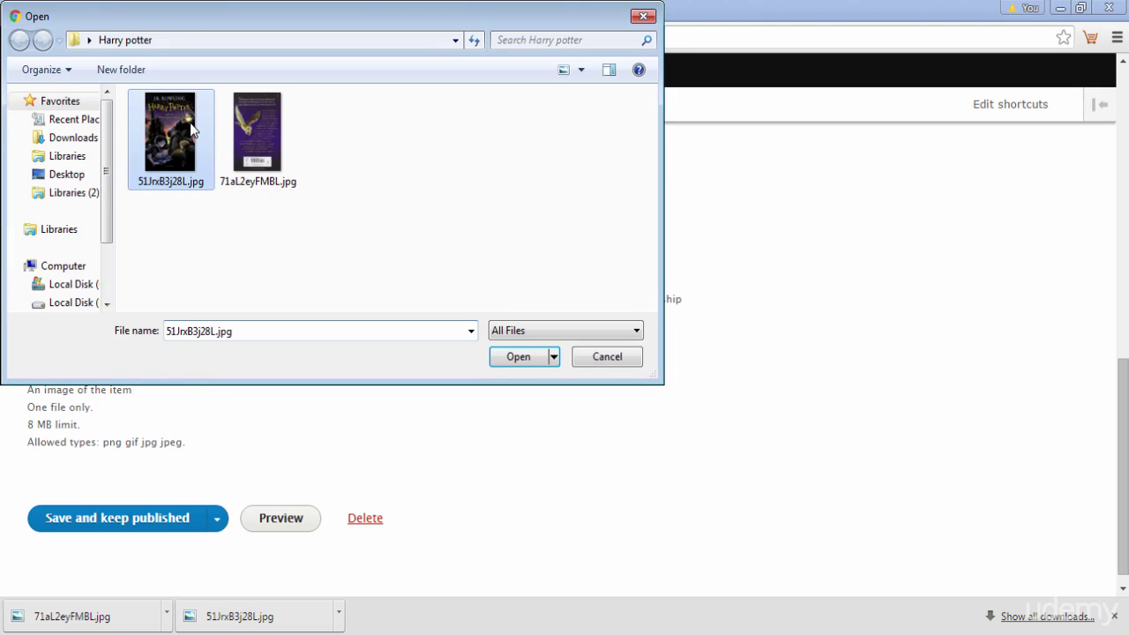
pyautogui.click(517, 357)
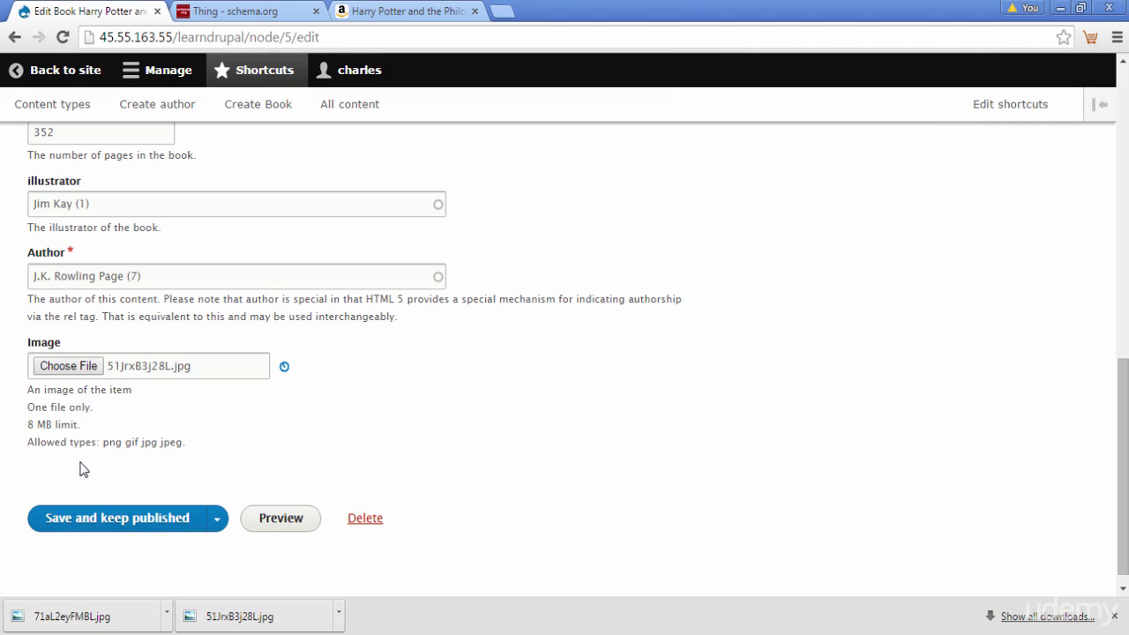
# Step: Set the cover image's alternative text to "harry potter book" and save the book, keeping it published
pyautogui.click(76, 475)
pyautogui.write('harr')
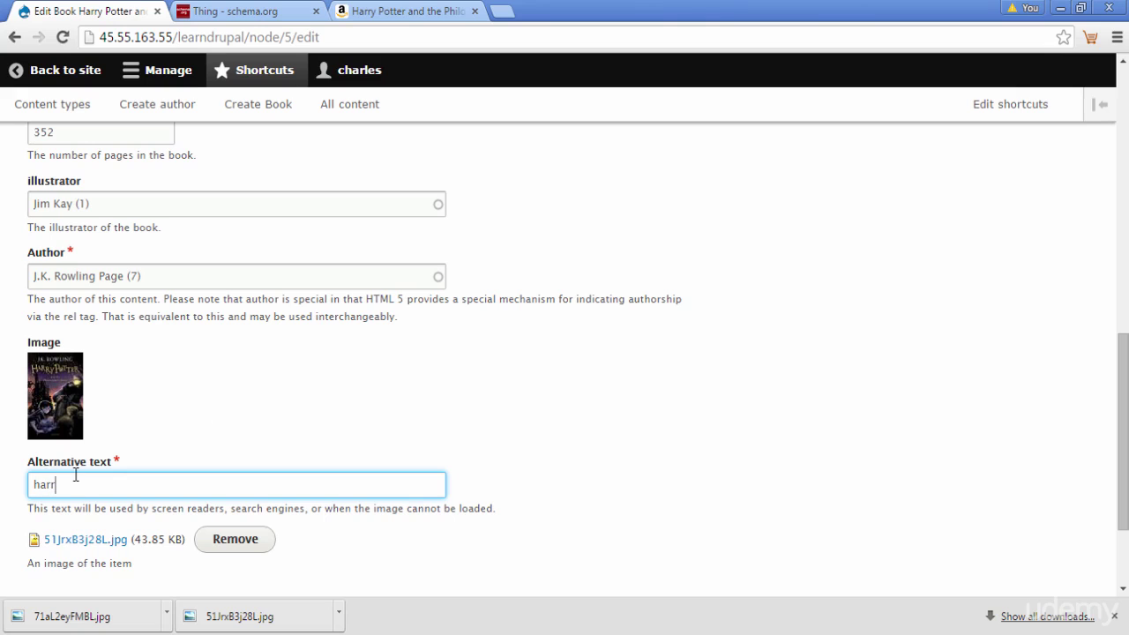
pyautogui.write('y potter book')
pyautogui.scroll(-3, 76, 476)
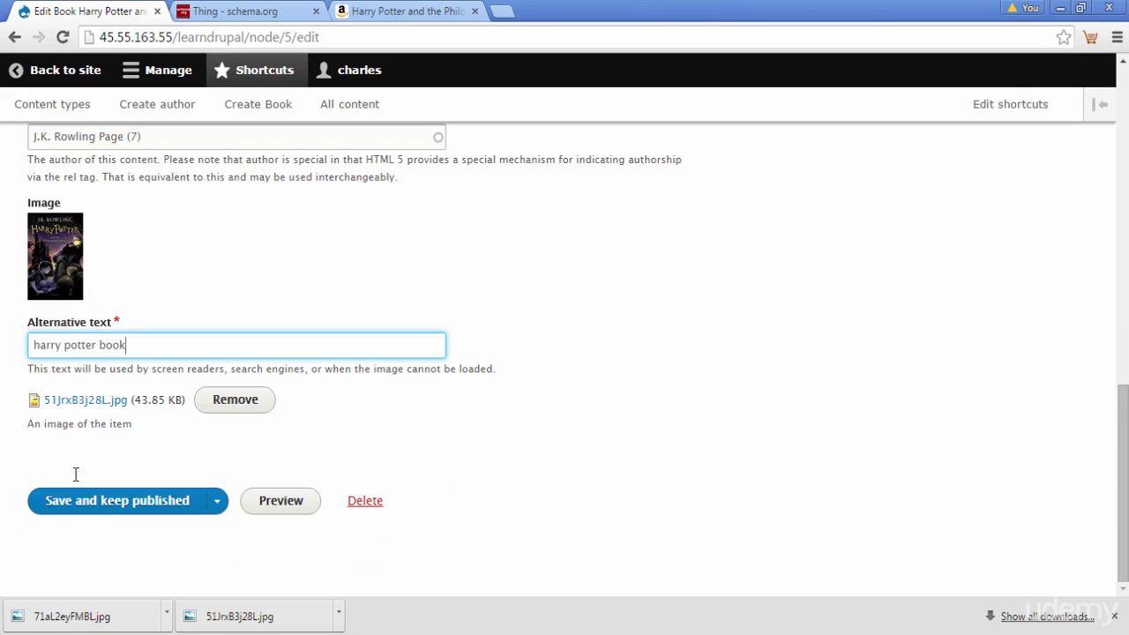
pyautogui.click(141, 510)
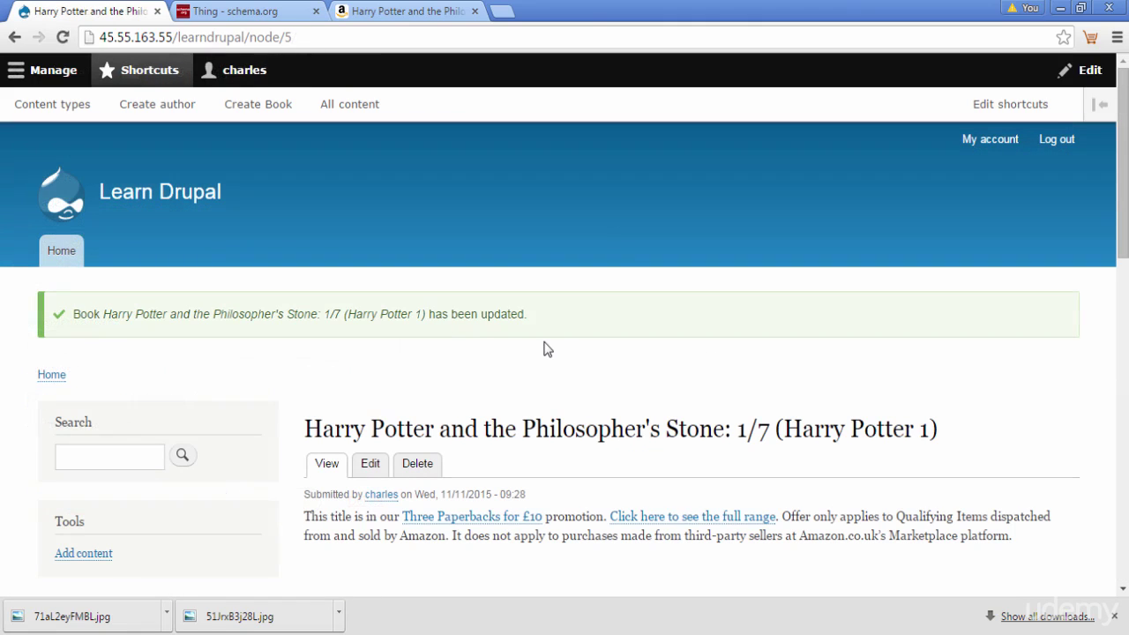
# Step: Compare the image on the saved book page with the images on Amazon, and examine the Image field in the book's edit form
pyautogui.scroll(-15, 804, 455)
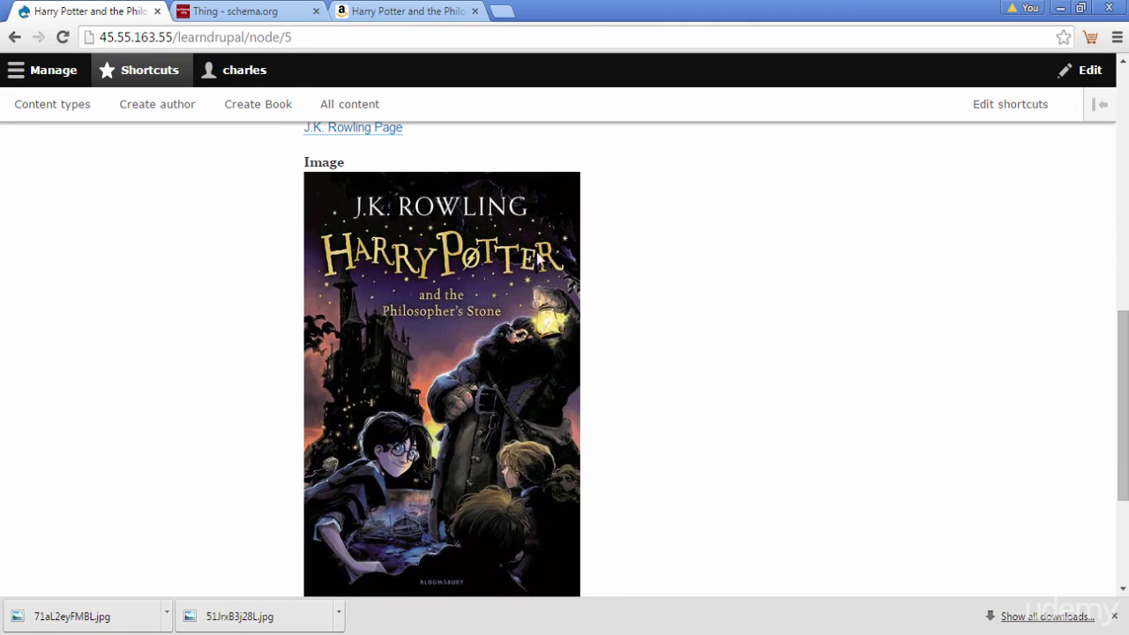
pyautogui.click(411, 10)
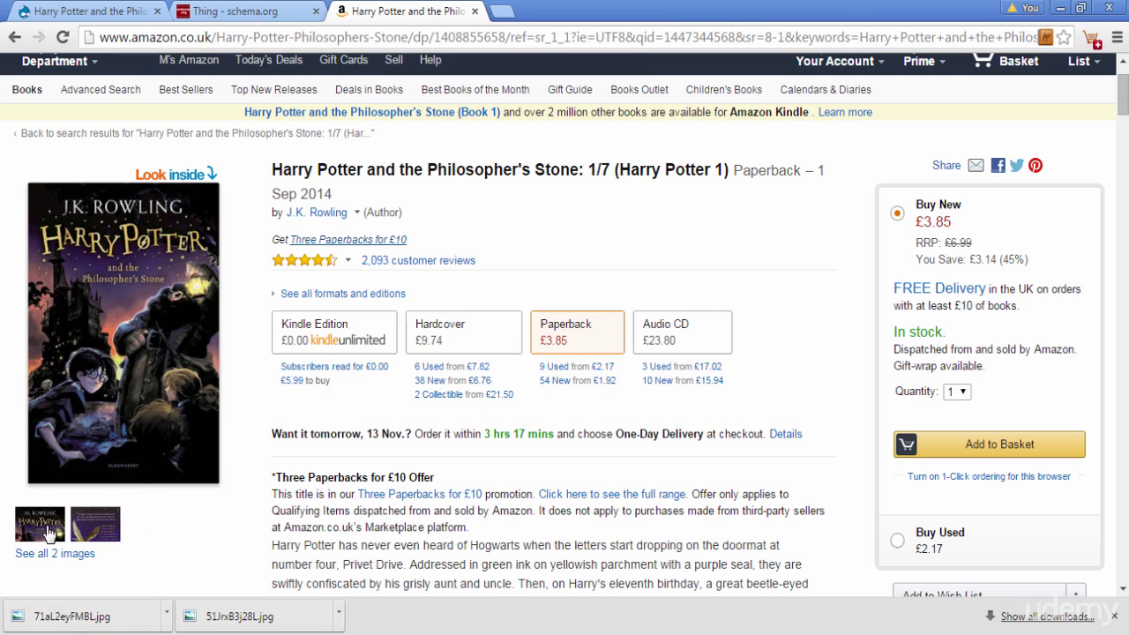
pyautogui.click(104, 7)
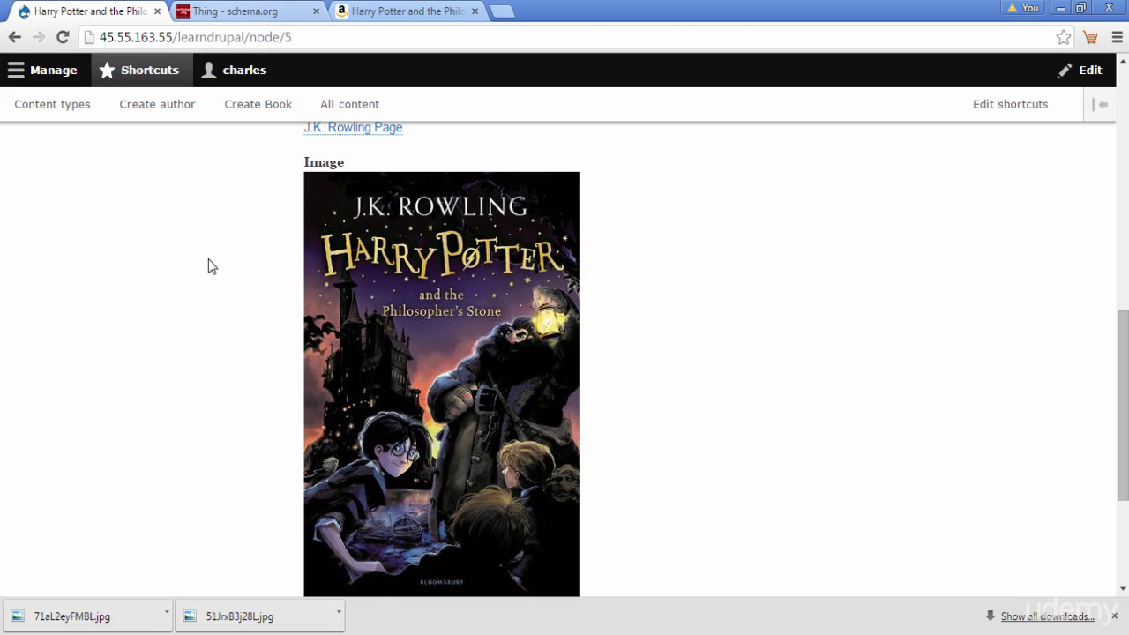
pyautogui.scroll(7, 257, 264)
pyautogui.click(371, 383)
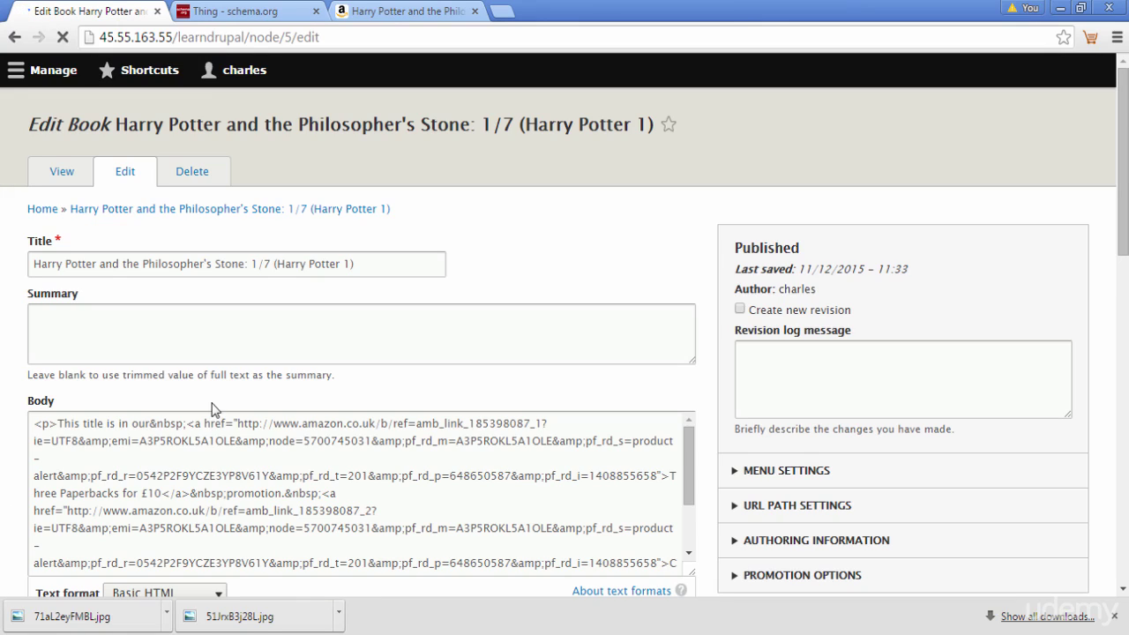
pyautogui.scroll(-10, 212, 410)
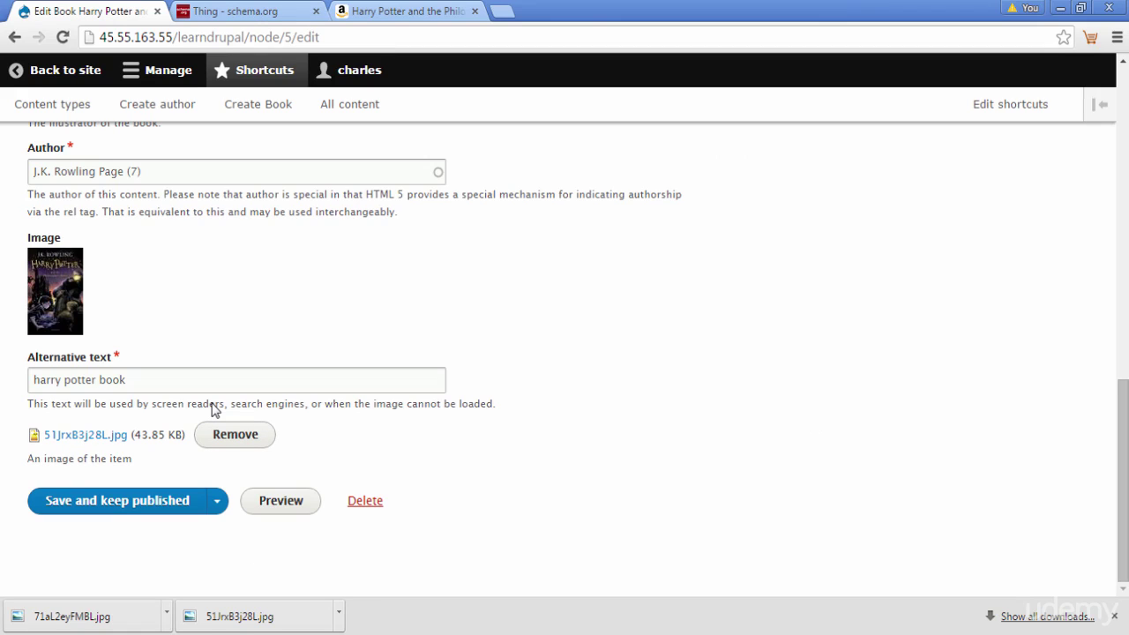
# Step: Open the storage settings of the Book content type's Image field at its allowed number of values
pyautogui.scroll(3, 215, 410)
pyautogui.click(53, 104)
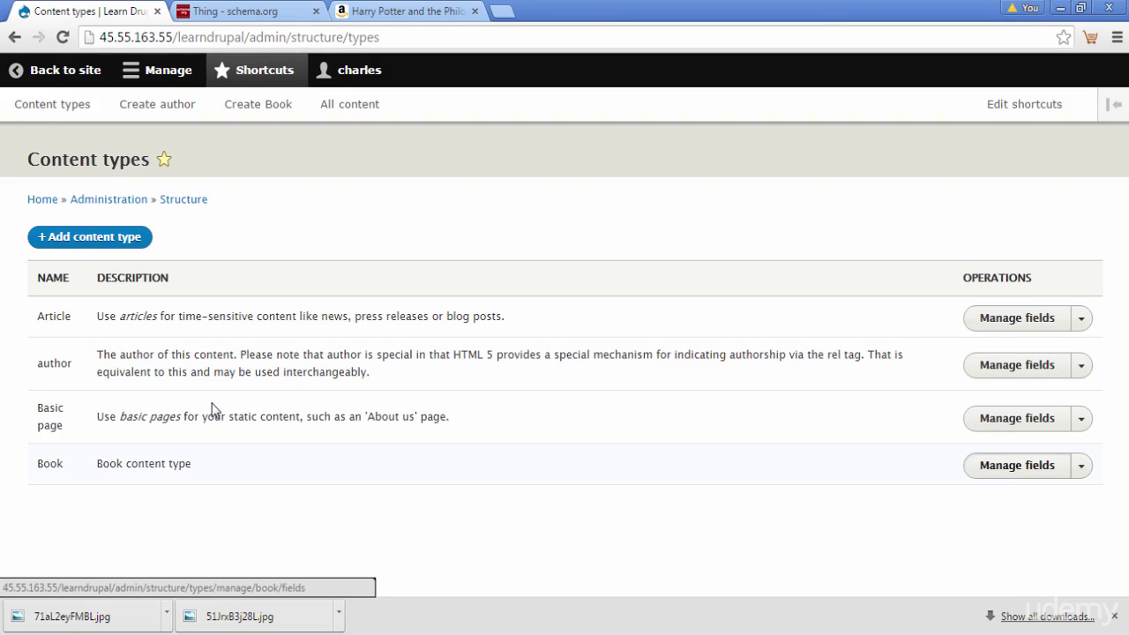
pyautogui.click(1017, 464)
pyautogui.press('Return')
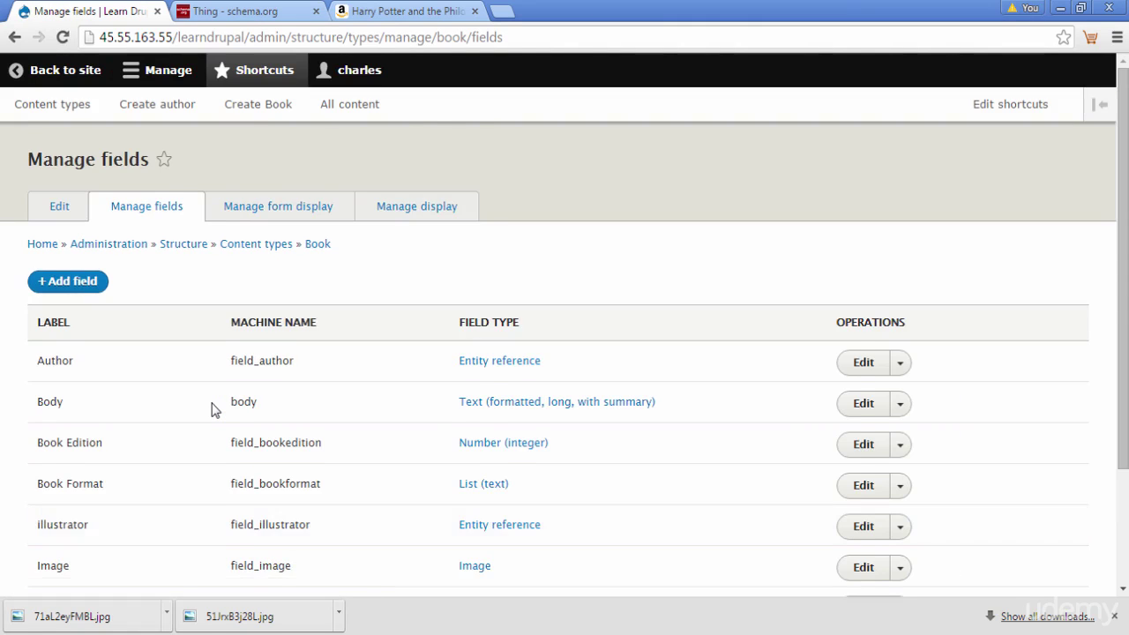
pyautogui.scroll(-2, 212, 410)
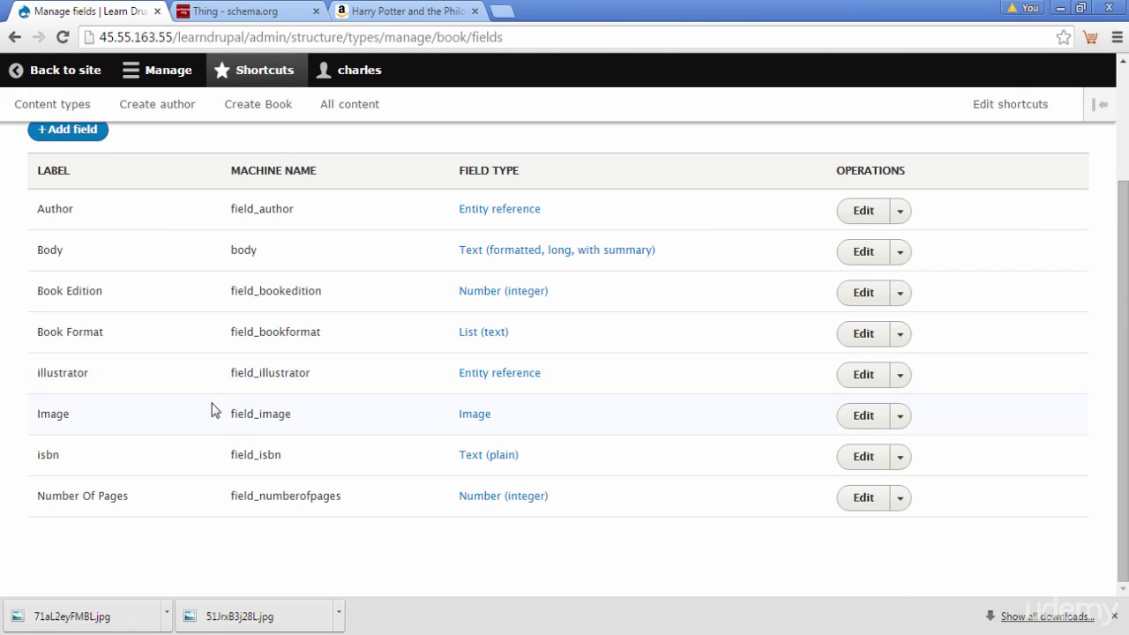
pyautogui.click(864, 415)
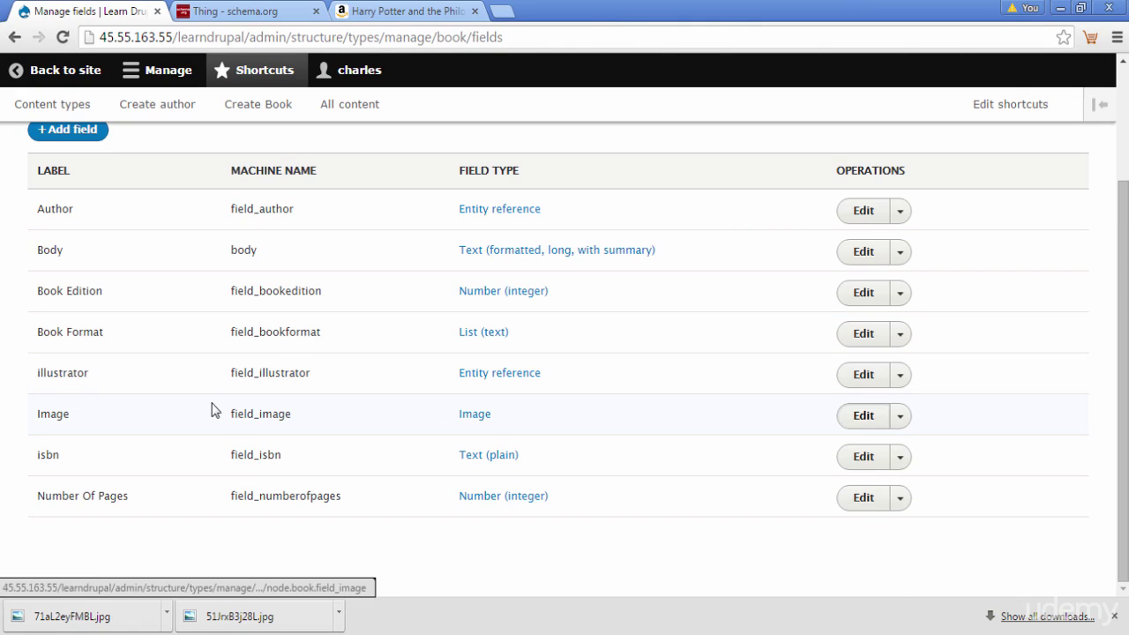
pyautogui.scroll(-3, 211, 408)
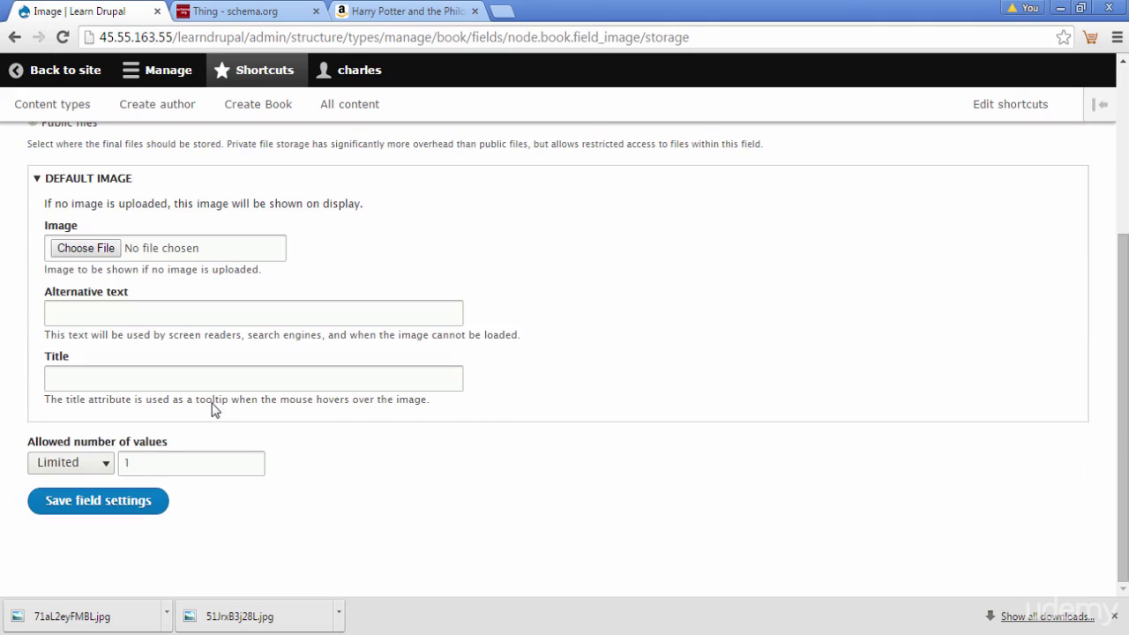
# Step: Limit the Image field's allowed number of values to 5 and save the field settings
pyautogui.moveTo(42, 441); pyautogui.dragTo(169, 443)
pyautogui.press('Tab')
pyautogui.press('Tab')
pyautogui.write('4')
pyautogui.press('BackSpace')
pyautogui.write('5')
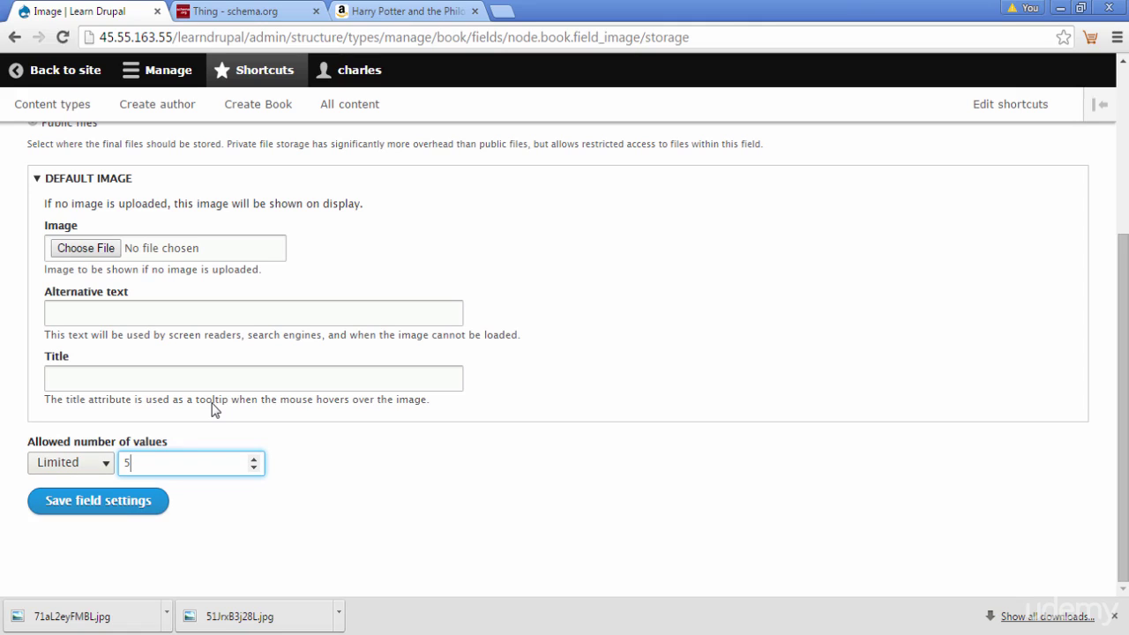
pyautogui.press('Return')
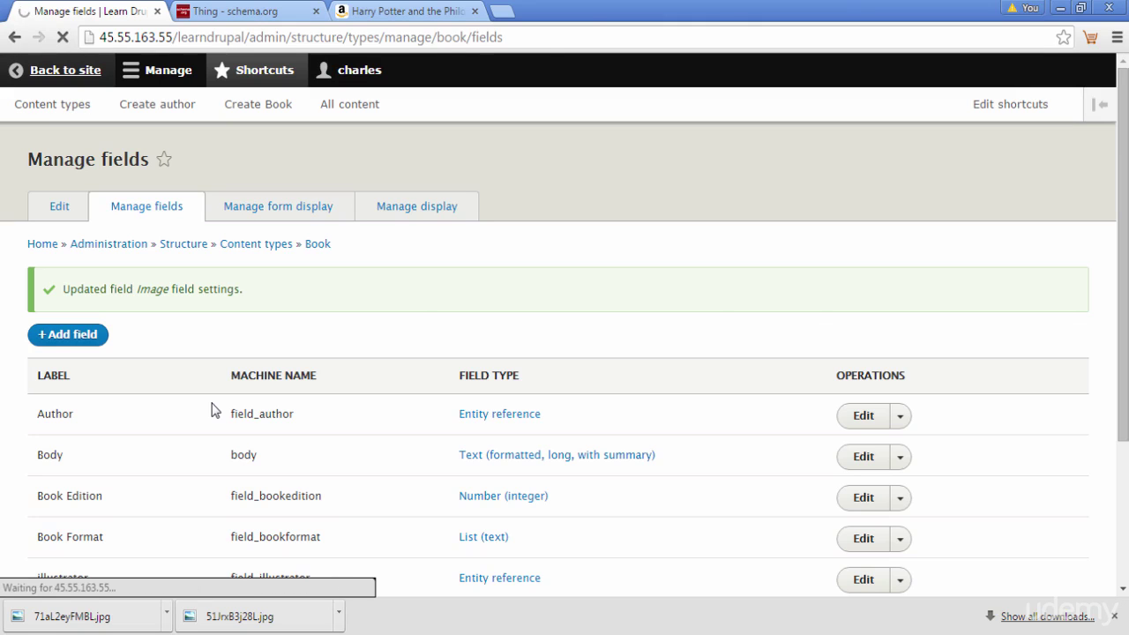
# Step: Return to the Harry Potter and the Philosopher's Stone book and open it for editing at its Image field
pyautogui.scroll(-3, 212, 410)
pyautogui.scroll(-2, 212, 410)
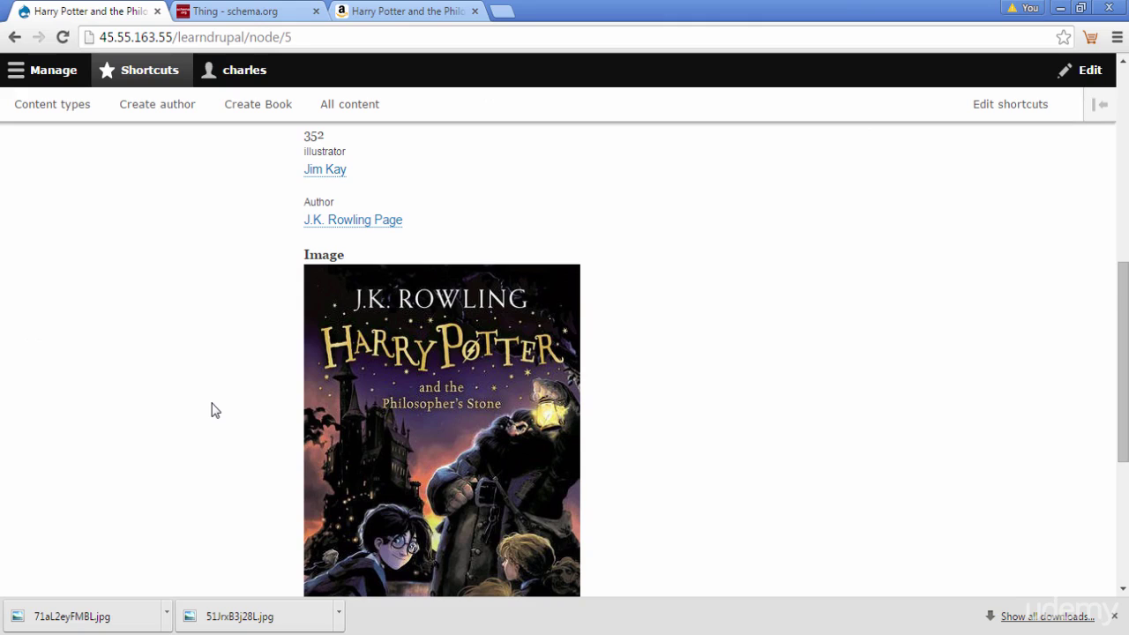
pyautogui.scroll(4, 212, 410)
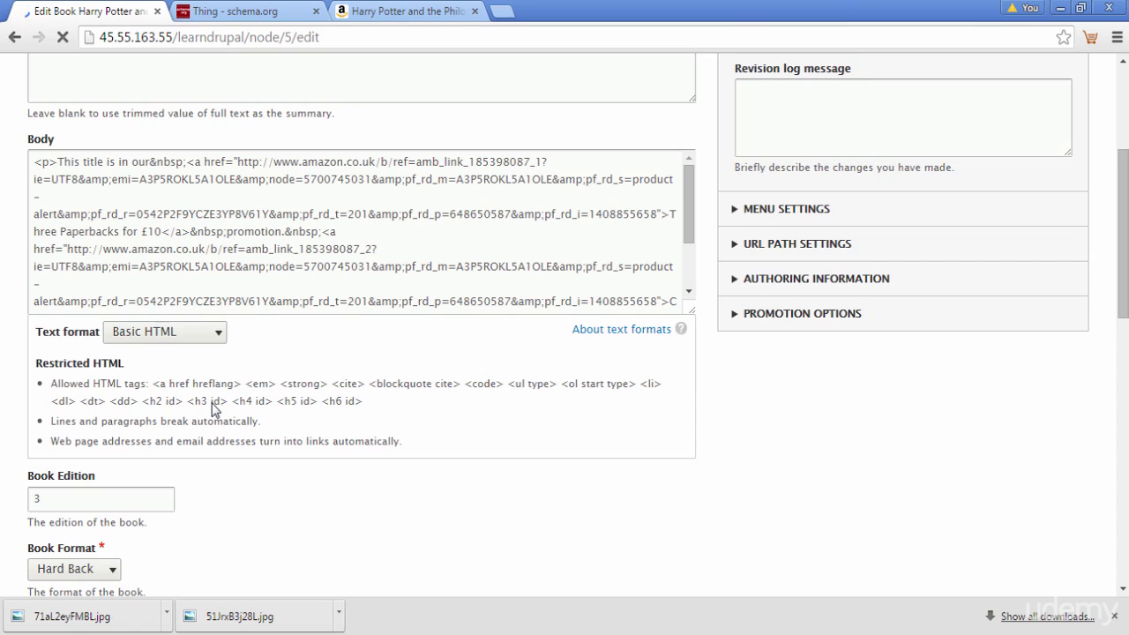
pyautogui.scroll(-9, 212, 410)
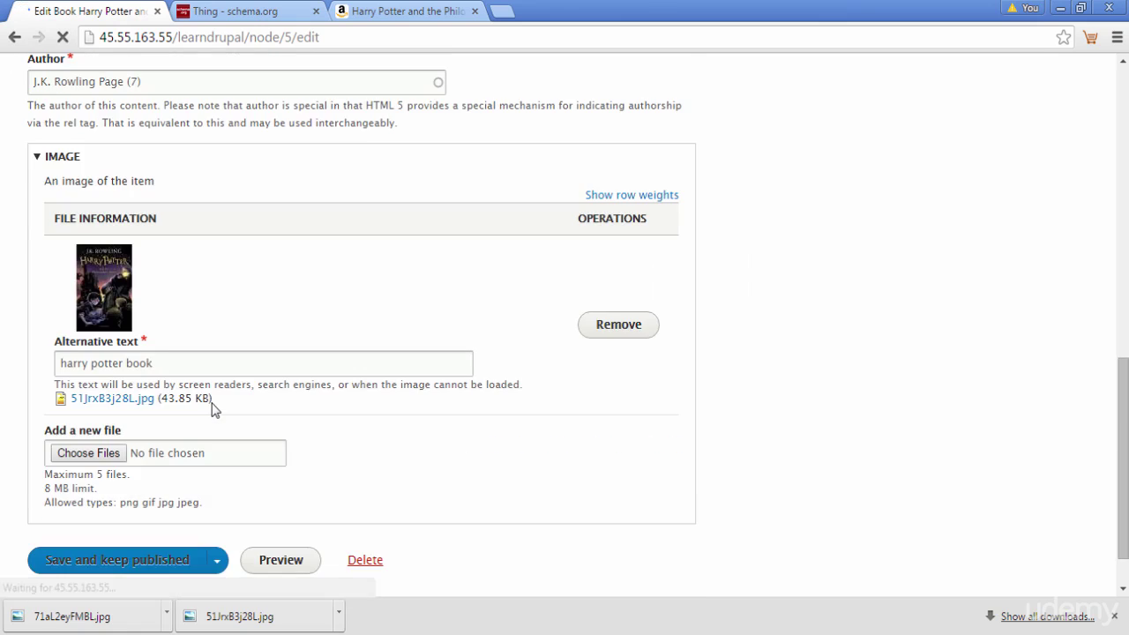
pyautogui.scroll(-2, 212, 410)
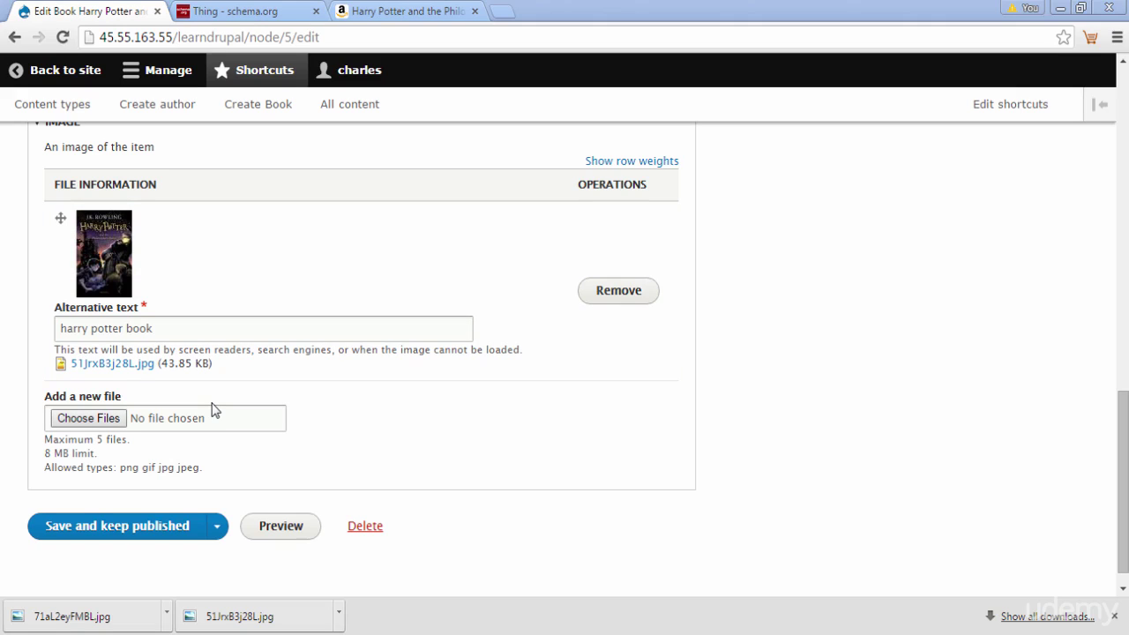
# Step: Upload the back cover 71aL2eyFMBL.jpg as a second image of the book
pyautogui.click(88, 418)
pyautogui.click(258, 139)
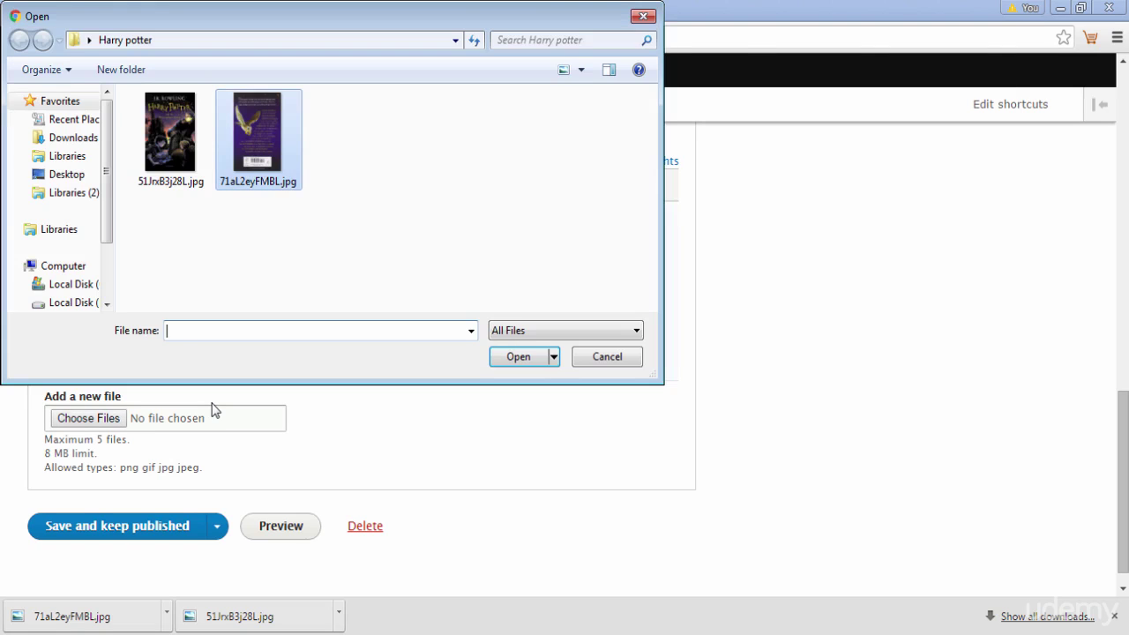
pyautogui.click(518, 357)
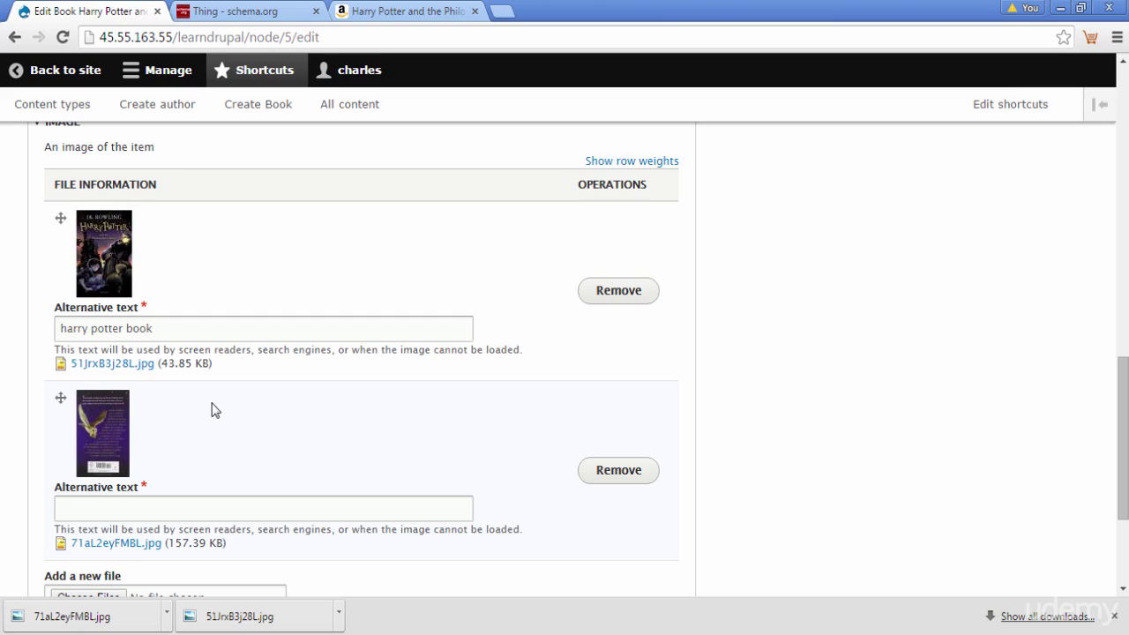
# Step: Copy the first image's alternative text "harry potter book" to the back cover image and save the book, keeping it published
pyautogui.moveTo(156, 329); pyautogui.dragTo(58, 329)
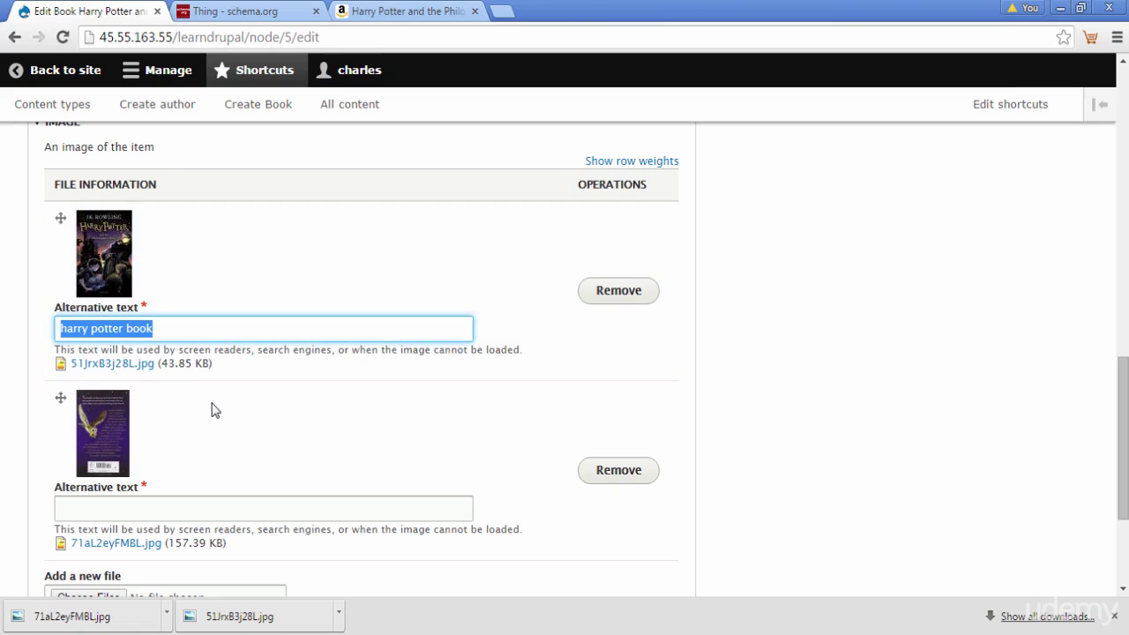
pyautogui.hotkey('ctrl', 'c')
pyautogui.press('Tab')
pyautogui.hotkey('ctrl', 'v')
pyautogui.scroll(-2, 212, 409)
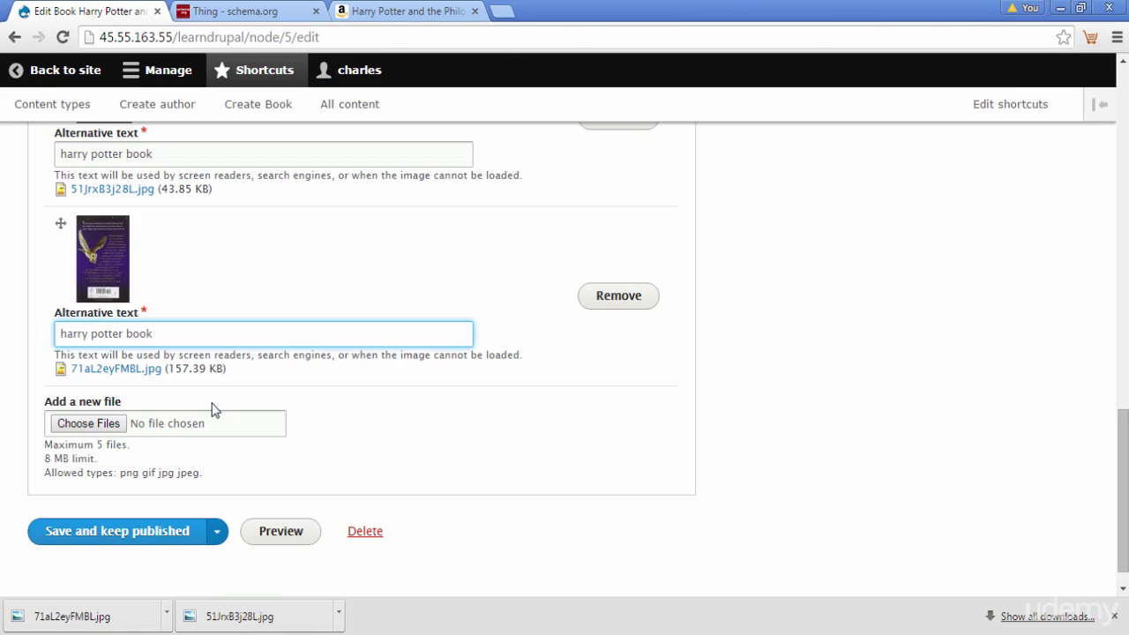
pyautogui.press('Return')
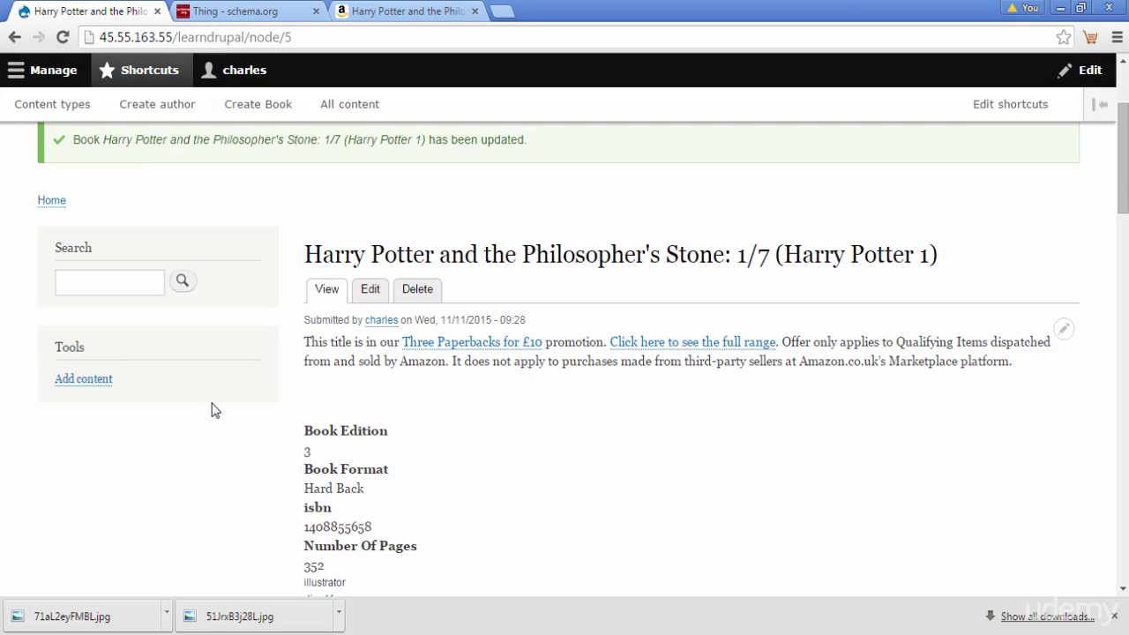
# Step: Review how the front and back cover images are displayed on the saved book page
pyautogui.scroll(-6, 212, 409)
pyautogui.scroll(-1, 211, 409)
pyautogui.scroll(1, 211, 409)
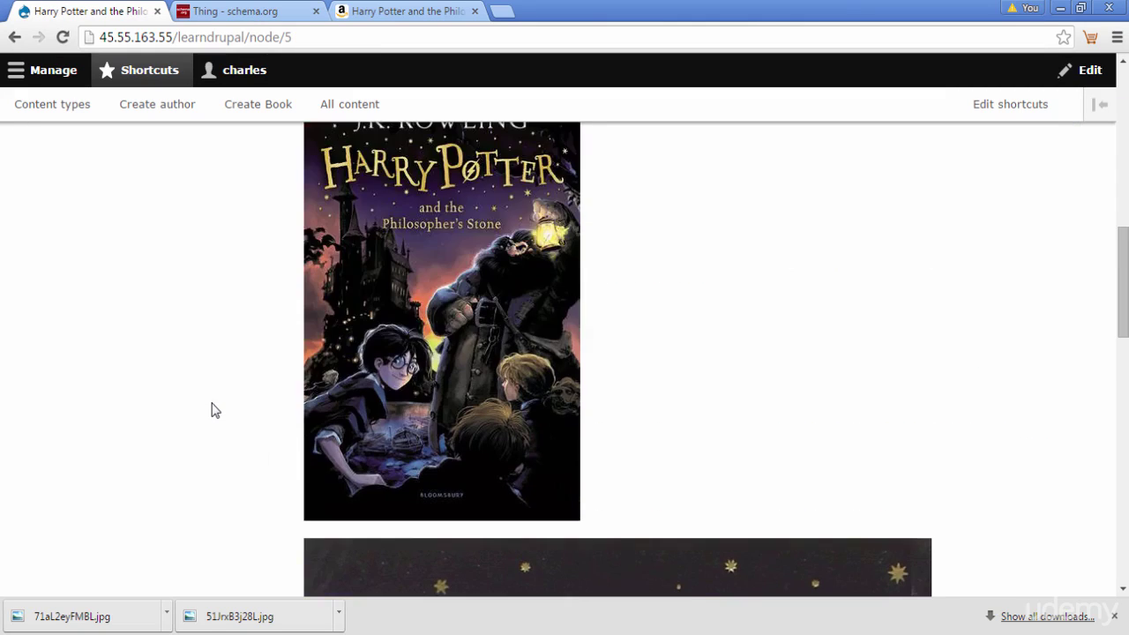
pyautogui.scroll(-10, 212, 409)
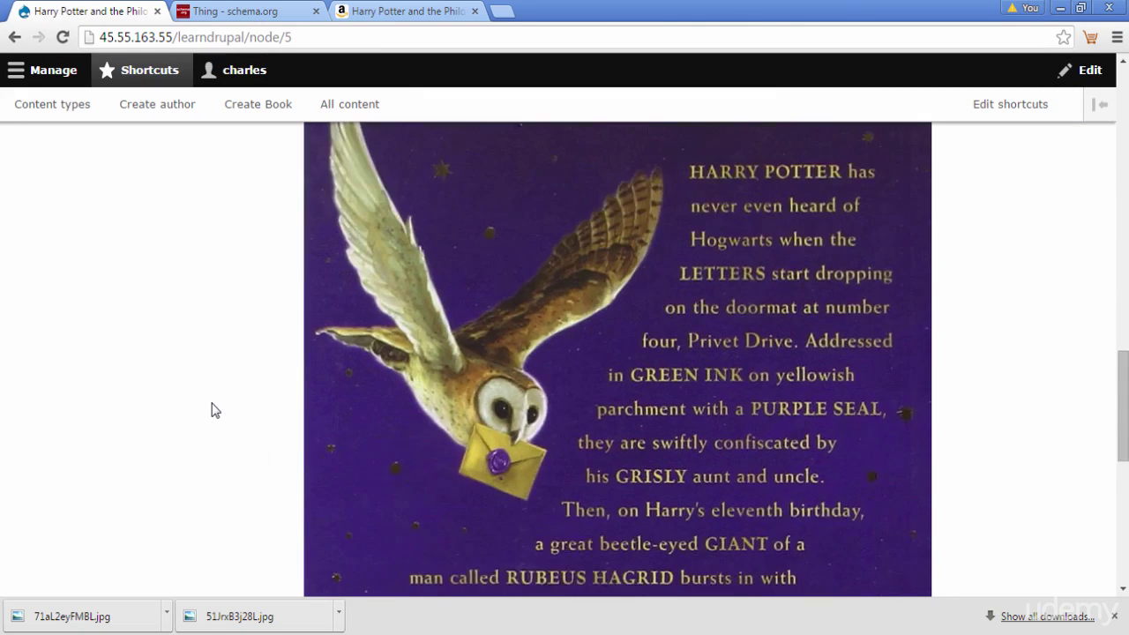
pyautogui.scroll(-6, 211, 409)
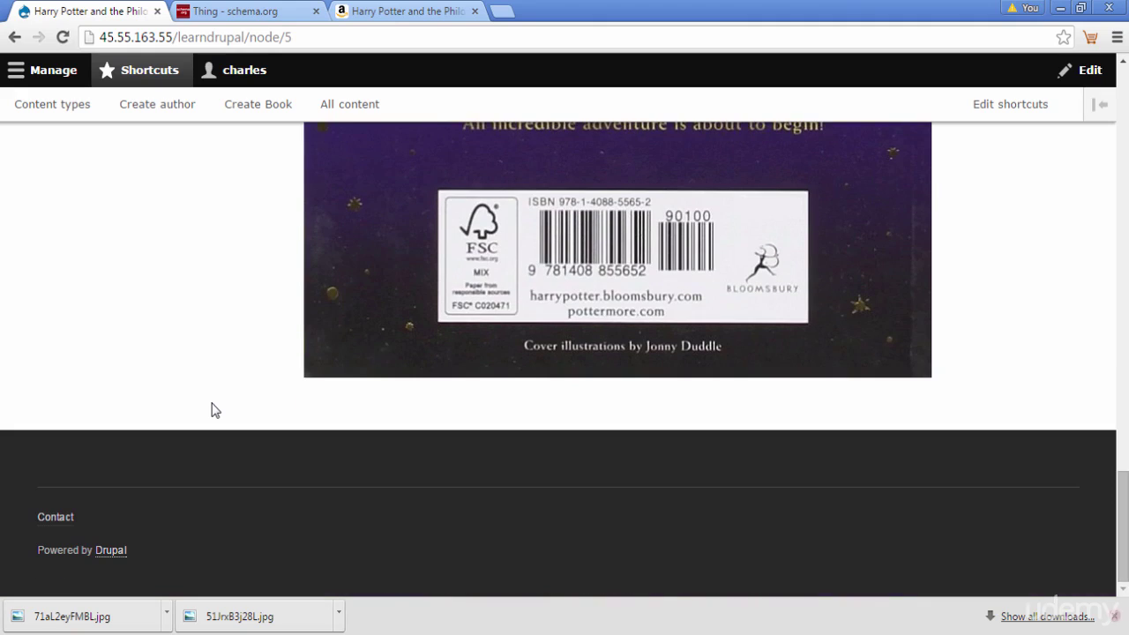
pyautogui.scroll(12, 212, 409)
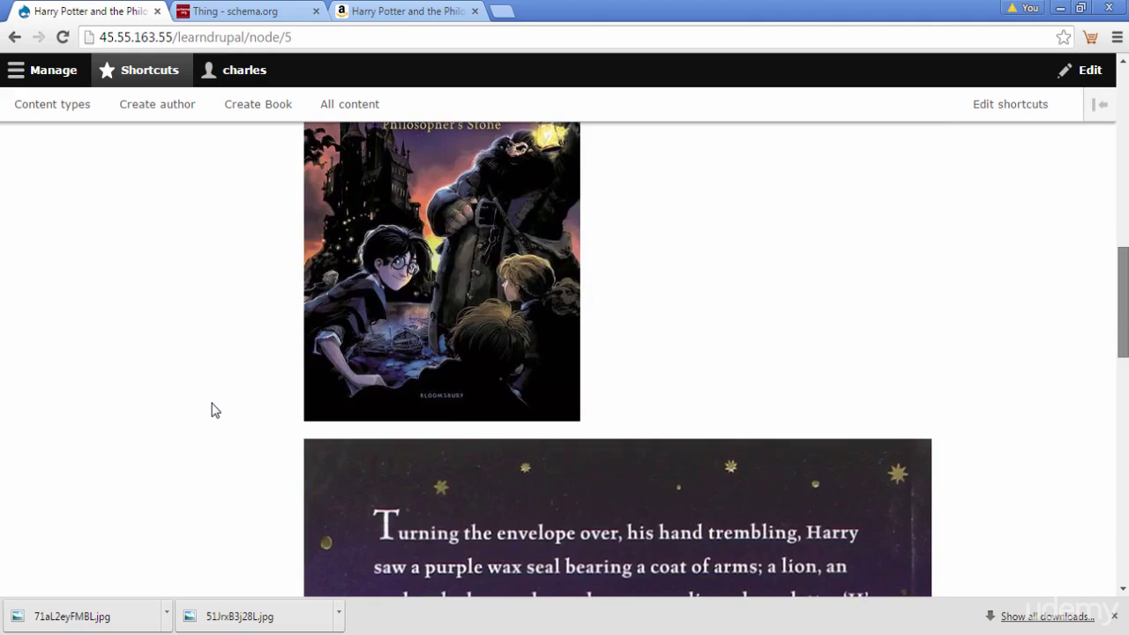
pyautogui.scroll(5, 212, 410)
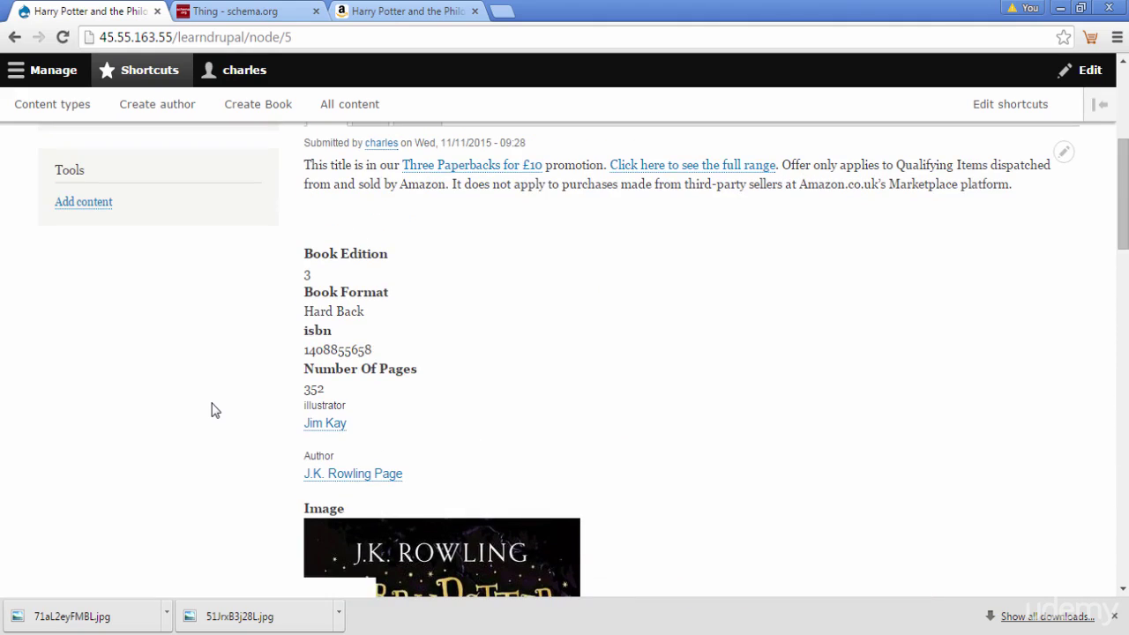